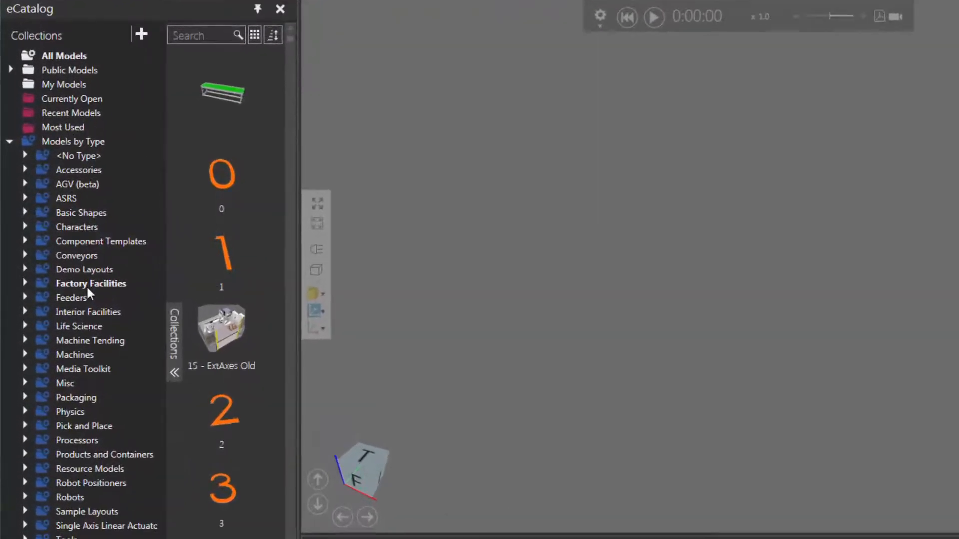
- Add a Basic Feeder from the Visual Components feeder models to the layout and set its ConveyorWidth to 200
left_click(24, 297)
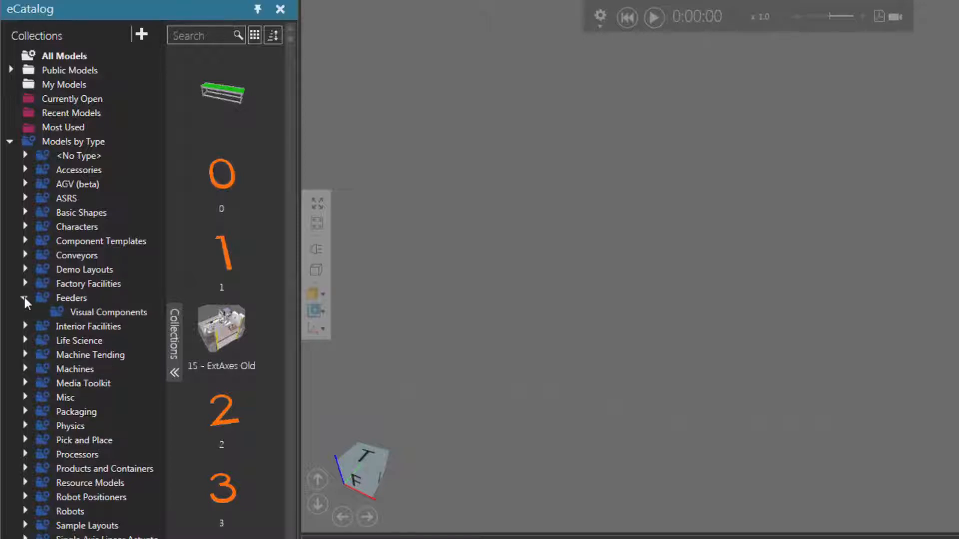
left_click(119, 313)
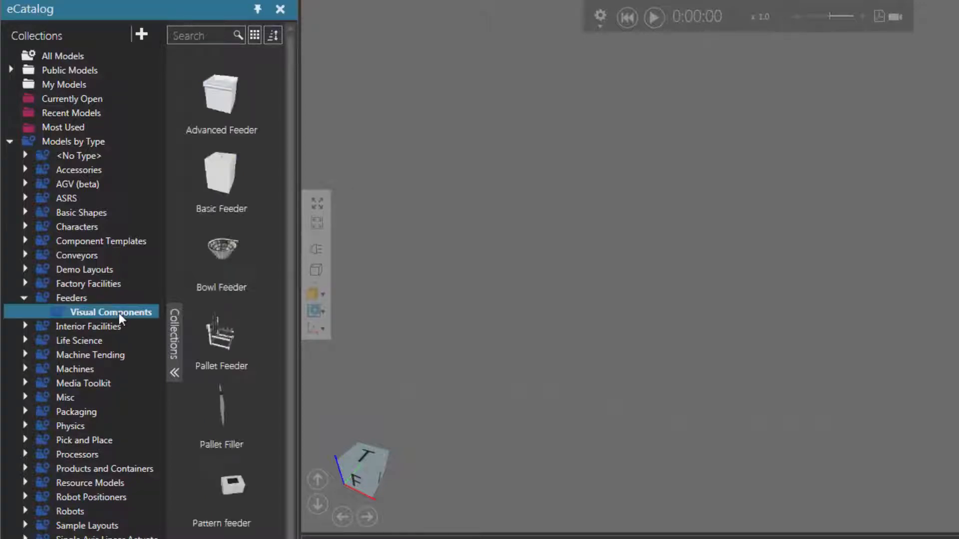
double_click(217, 193)
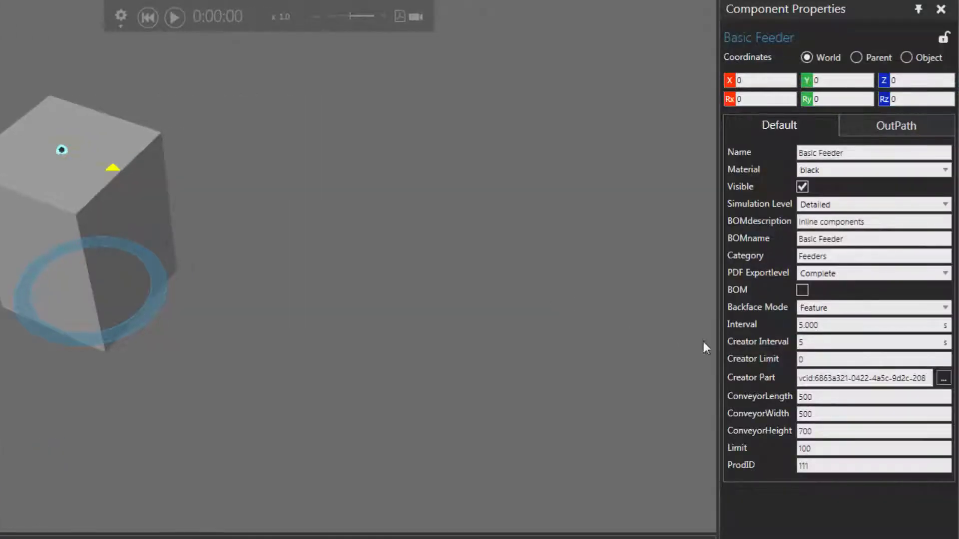
double_click(808, 413)
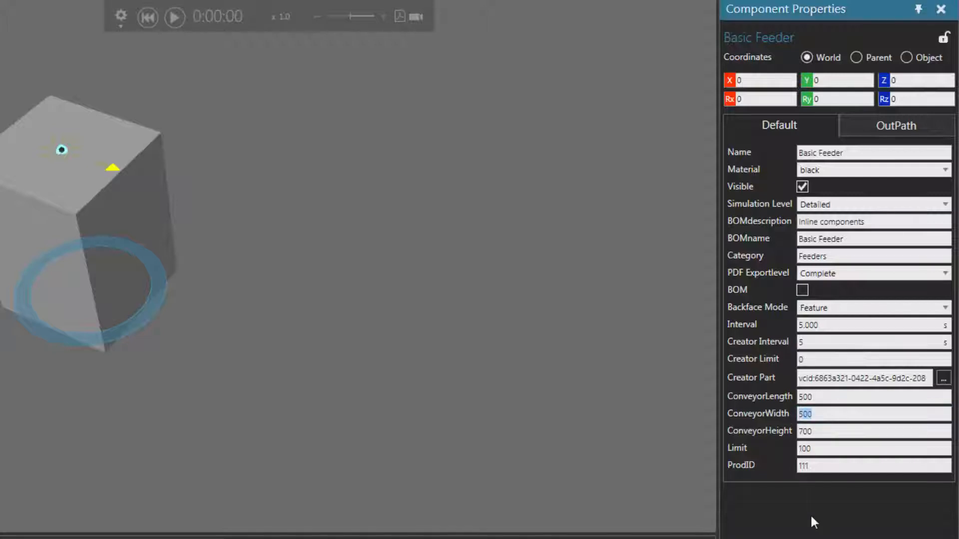
type("200")
key("Return")
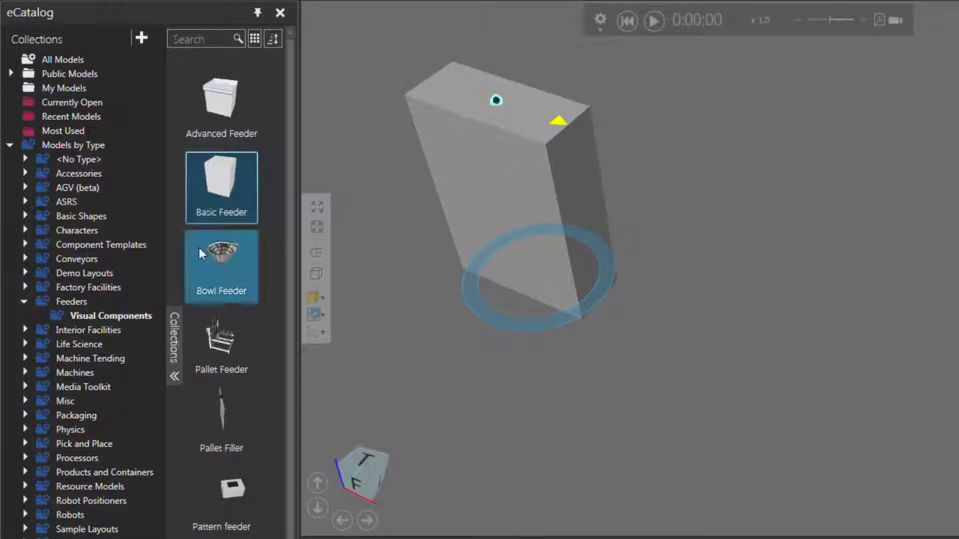
- Add a Conveyor from the Visual Components conveyor models and snap it onto the feeder's output side
left_click(24, 258)
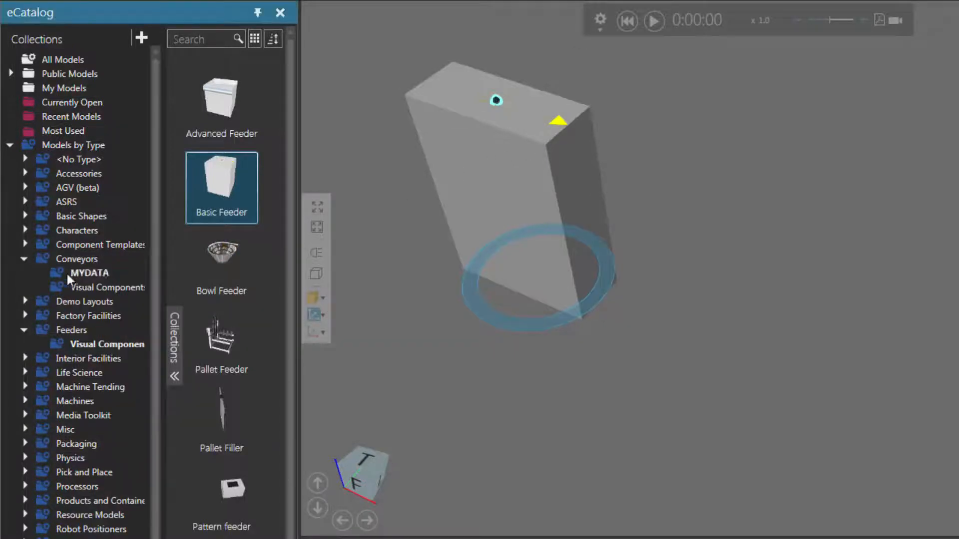
left_click(104, 287)
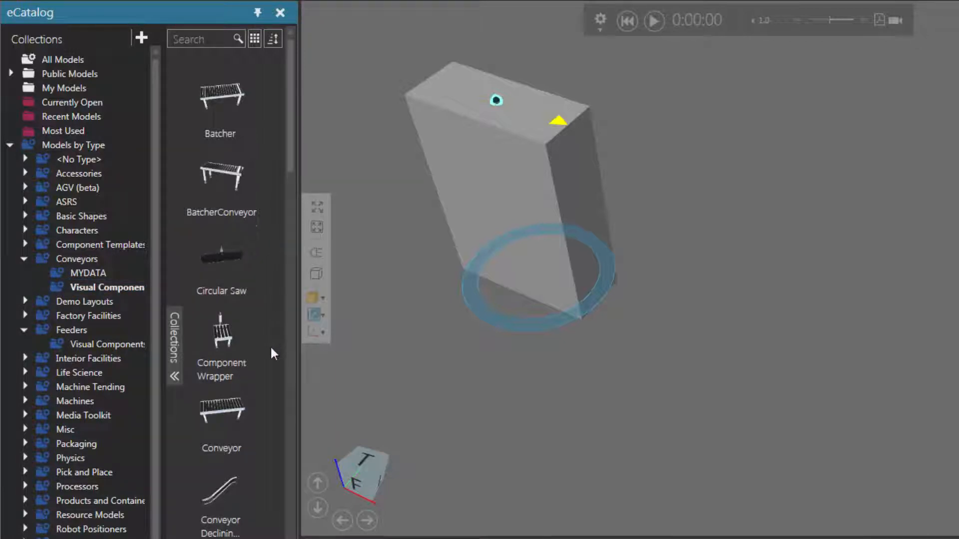
left_click(235, 408)
left_click_drag(215, 409, 708, 380)
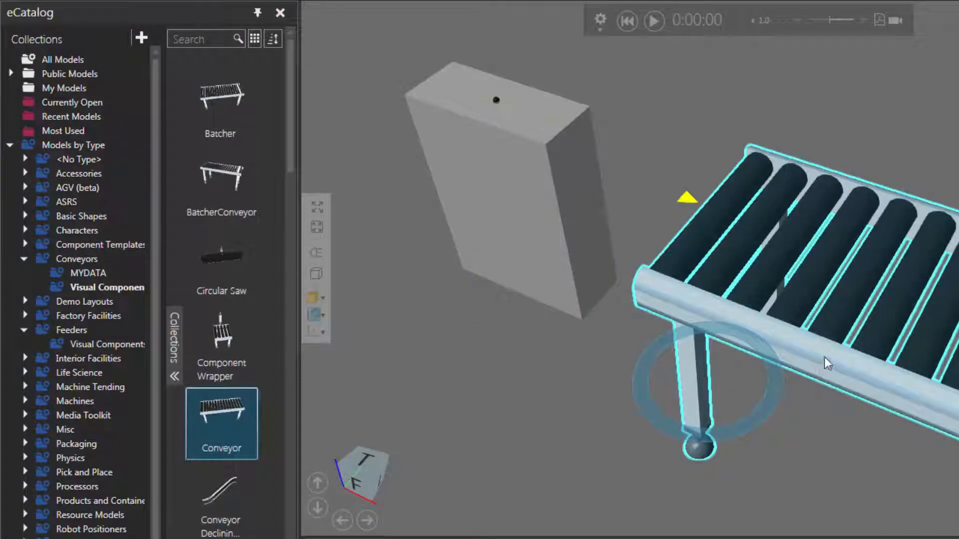
left_click_drag(824, 358, 717, 277)
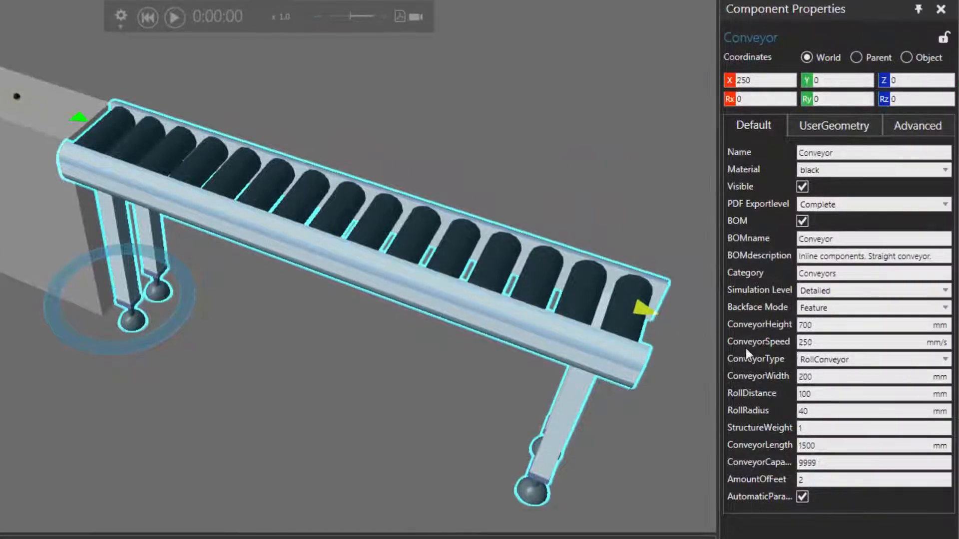
- Set the conveyor's ConveyorType to BeltConveyor
left_click(837, 361)
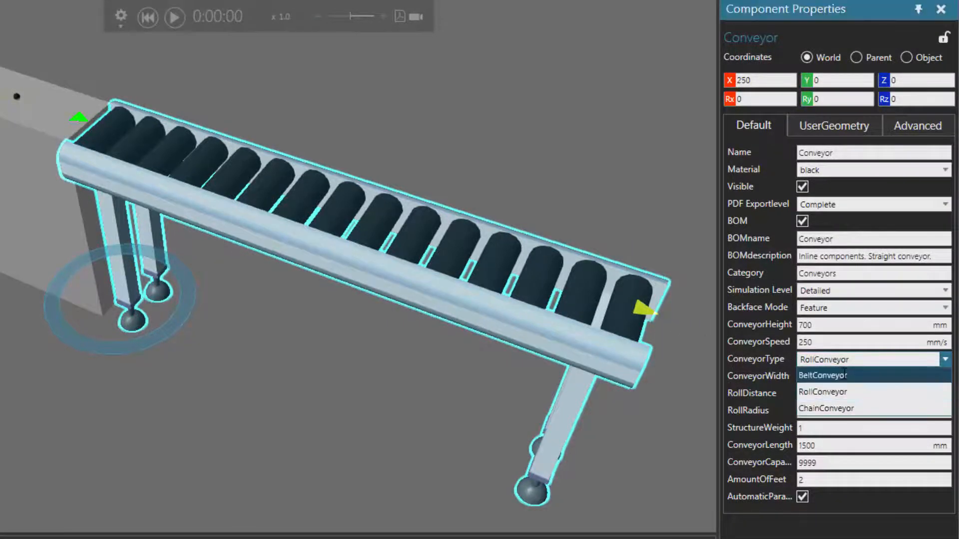
left_click(845, 376)
right_click_drag(319, 397, 251, 392)
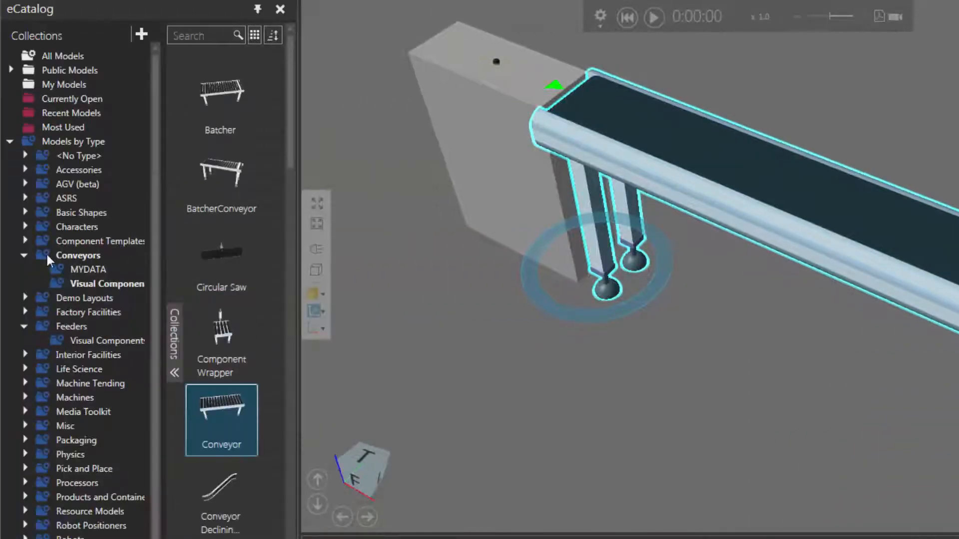
- Add a Conveyor Sensor from the Processors models and attach it to the belt conveyor, toward the end away from the feeder
left_click(24, 255)
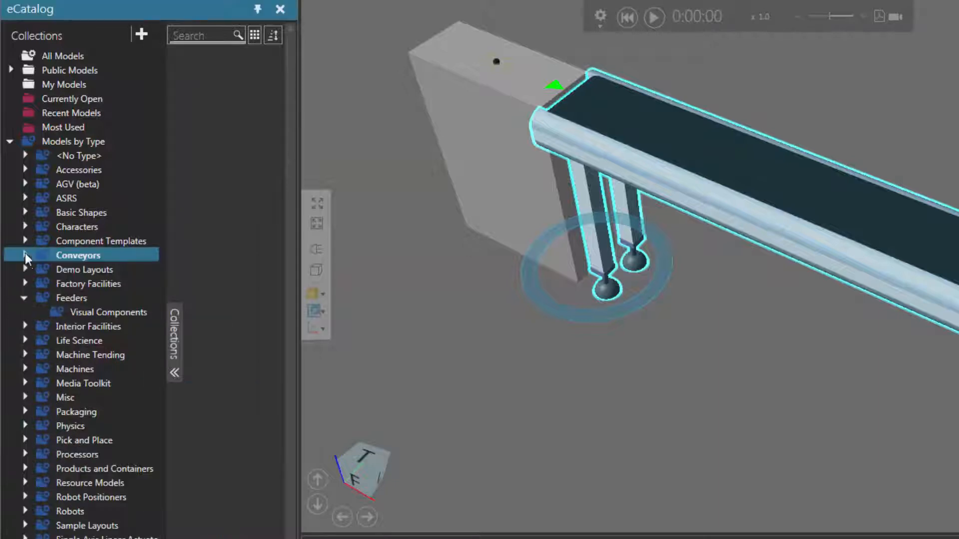
left_click(24, 297)
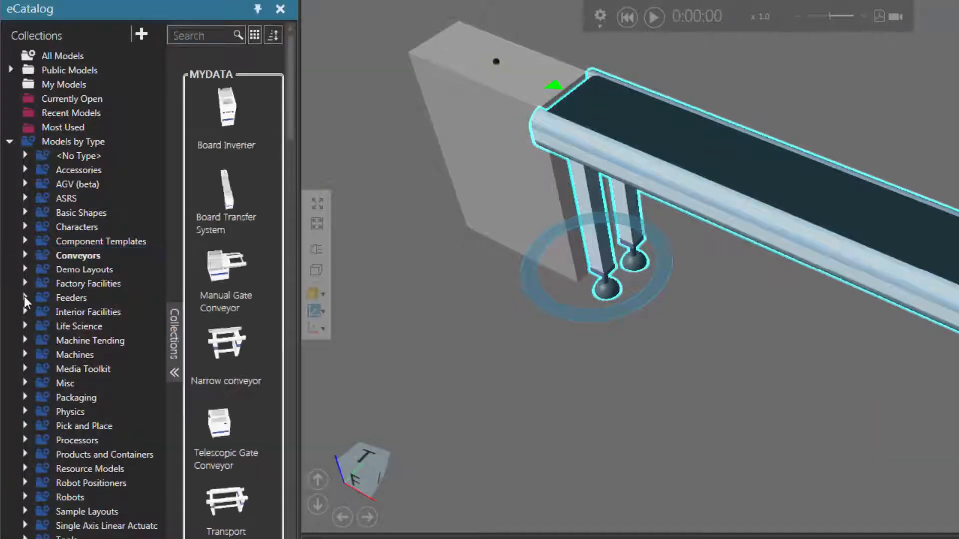
left_click(82, 439)
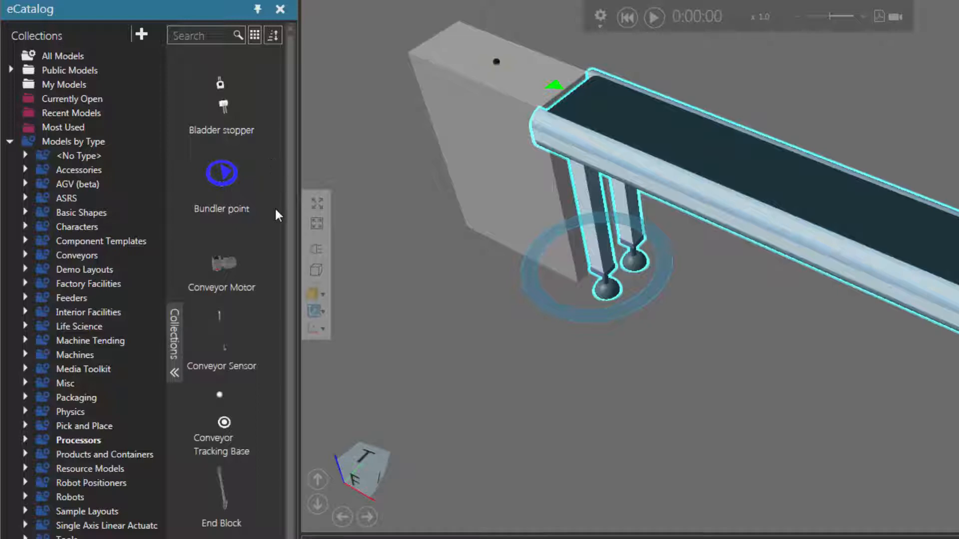
left_click(227, 349)
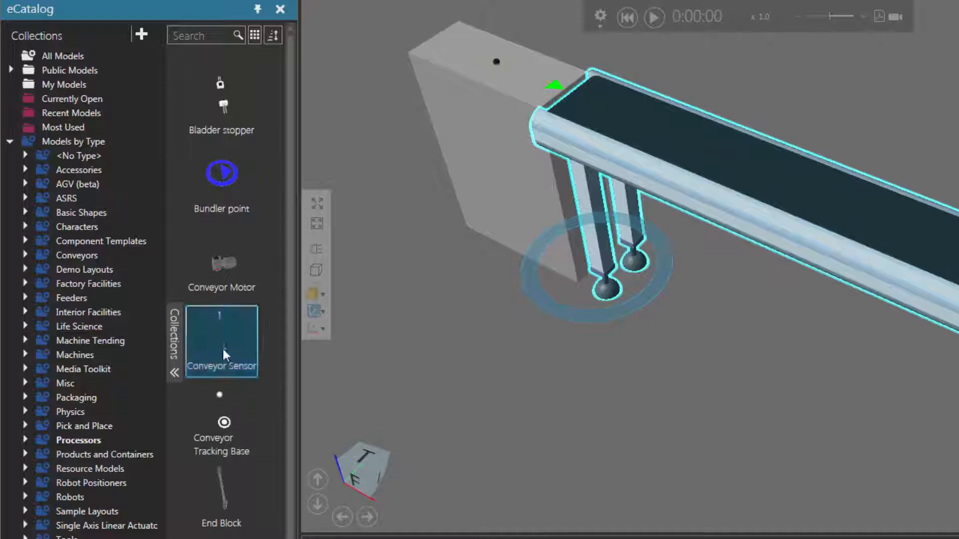
left_click_drag(223, 346, 606, 437)
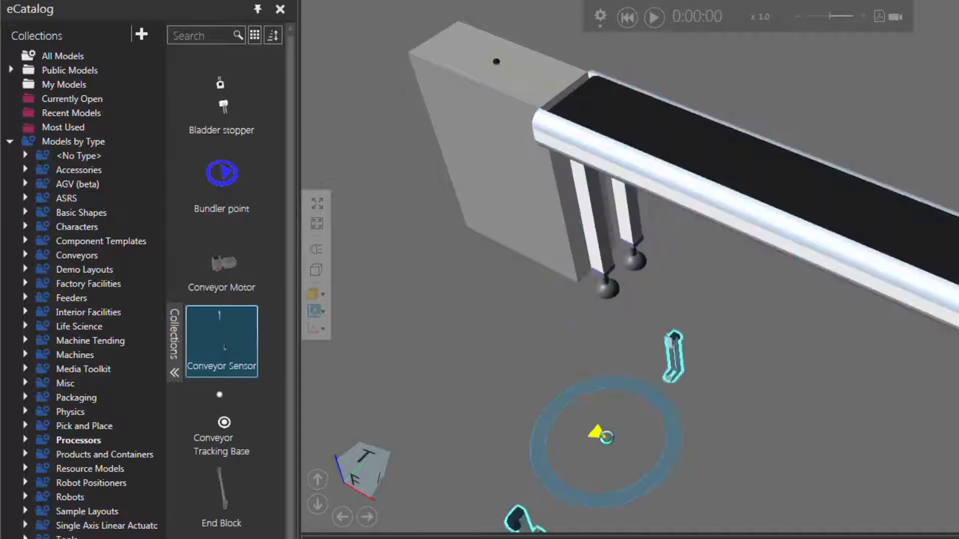
middle_click_drag(754, 470, 780, 418)
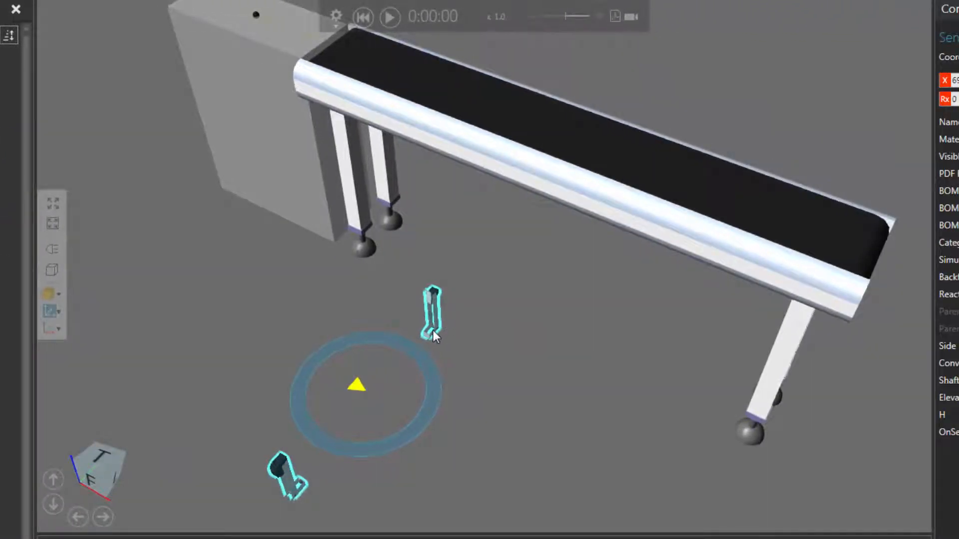
mouse_move(433, 331)
left_mouse_down()
mouse_move(492, 313)
mouse_move(576, 267)
mouse_move(649, 197)
mouse_move(601, 161)
mouse_move(565, 150)
mouse_move(732, 205)
mouse_move(629, 156)
mouse_move(682, 162)
mouse_move(708, 150)
left_mouse_up()
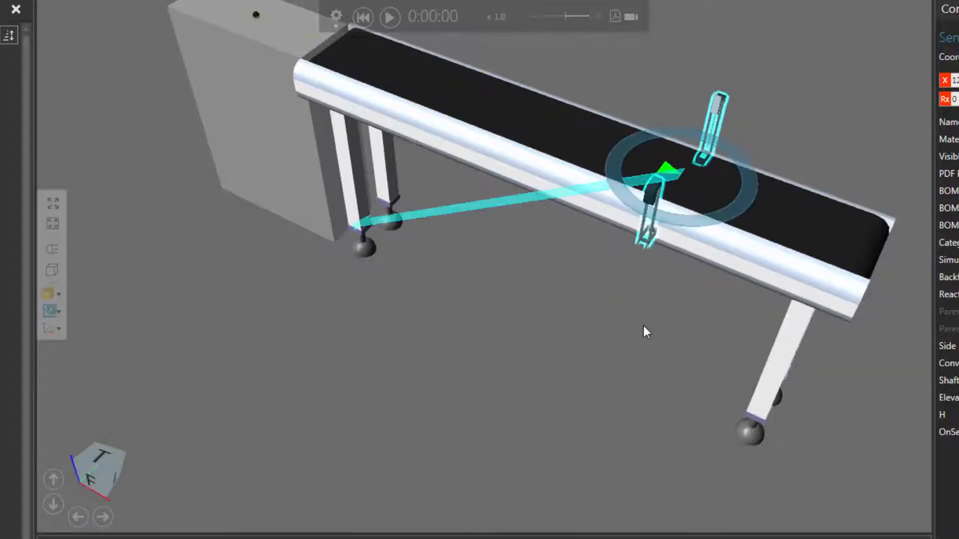
- Slide the attached sensor along the belt conveyor to a position closer to the feeder
right_click_drag(630, 343, 619, 336)
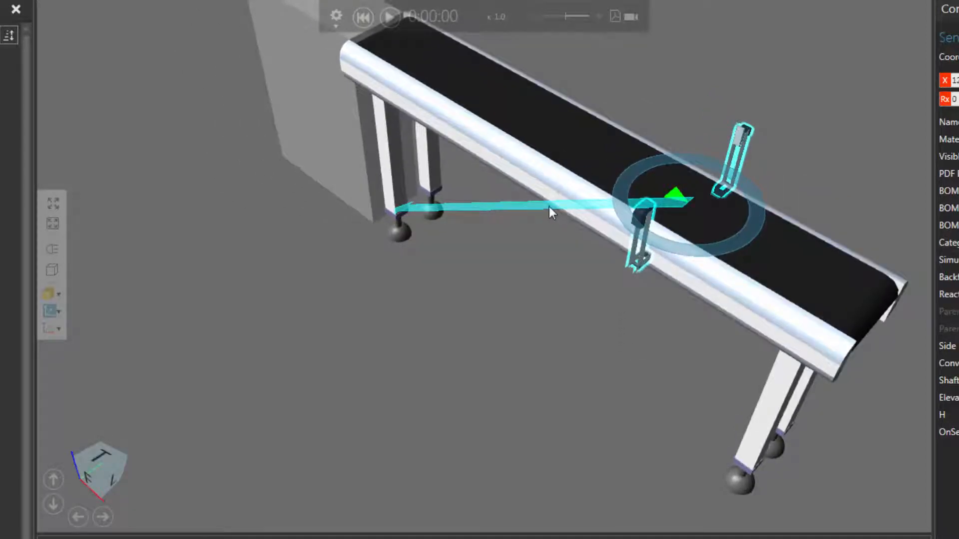
right_click_drag(502, 278, 656, 254)
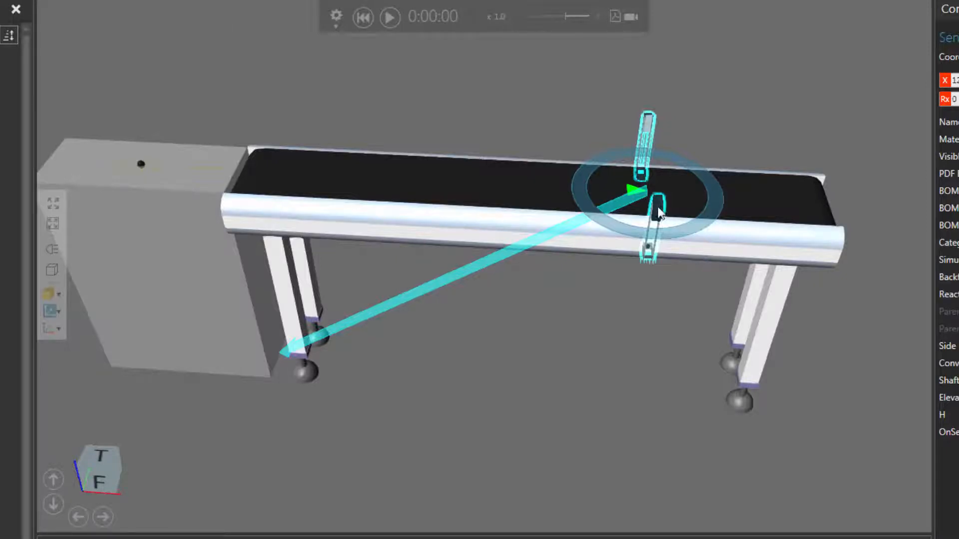
left_click_drag(661, 212, 398, 208)
right_click_drag(458, 321, 437, 355)
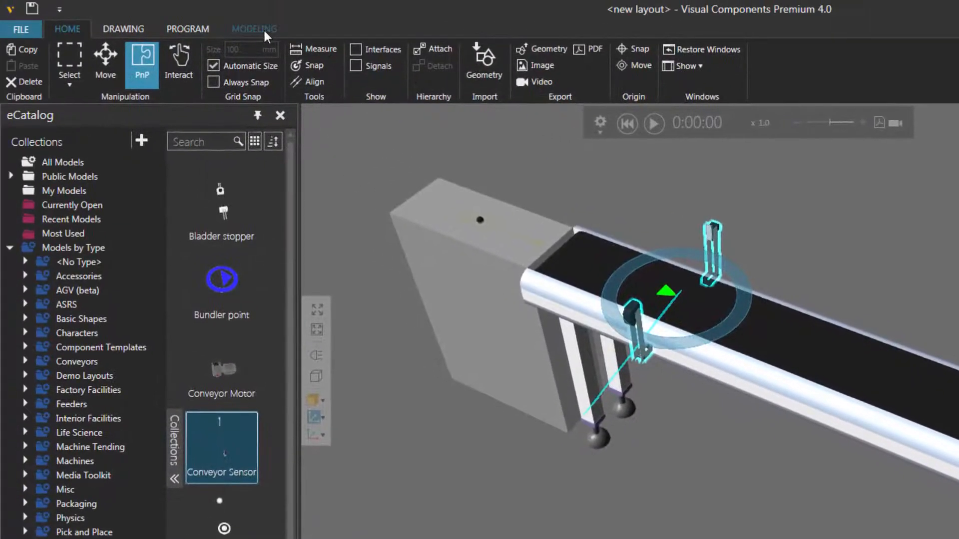
- Examine the sensor's behaviors and the Processor field in the NewSection of its PathInterface
left_click(262, 28)
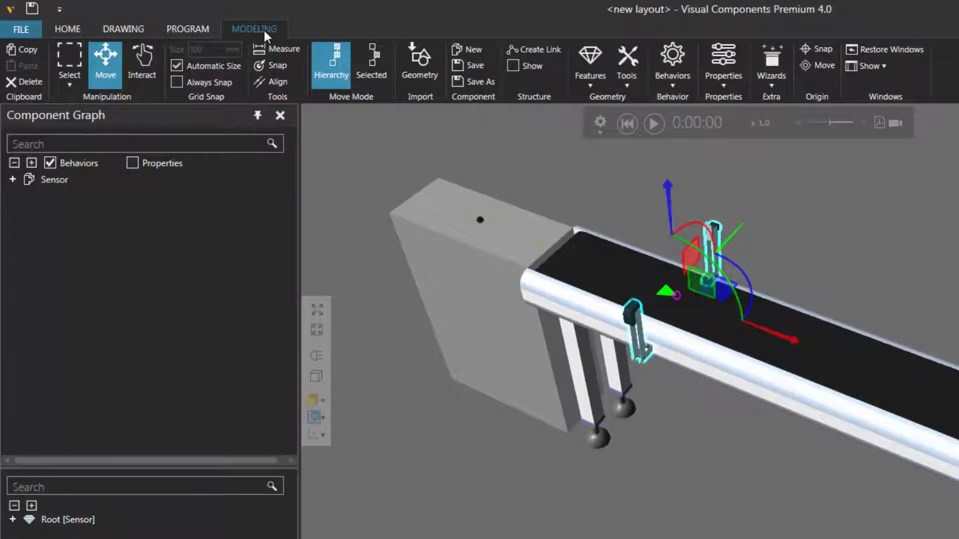
left_click(32, 163)
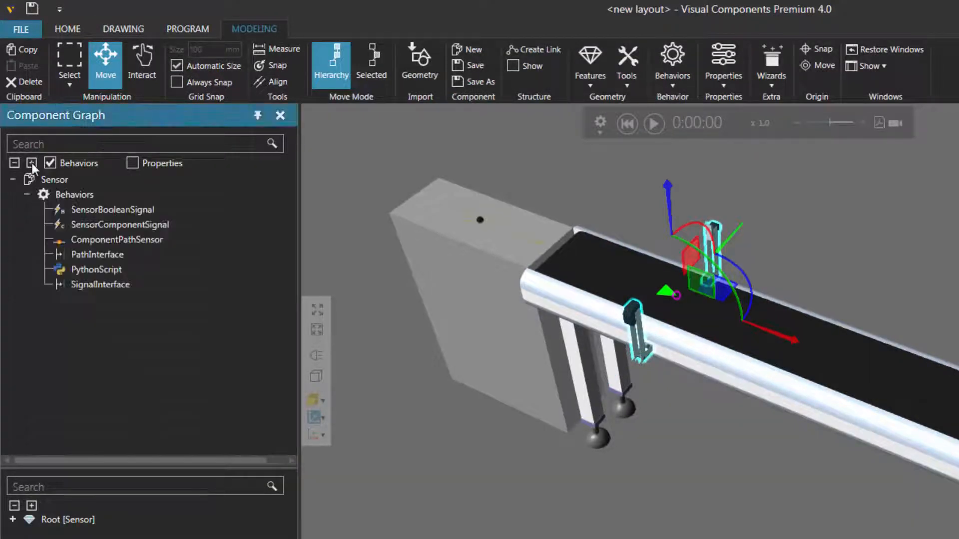
left_click(86, 255)
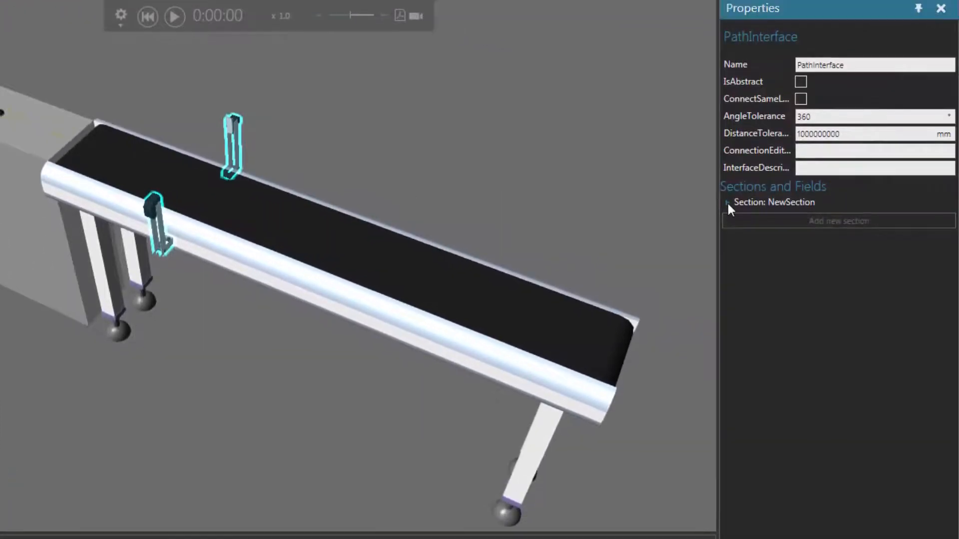
left_click(742, 206)
left_click(765, 253)
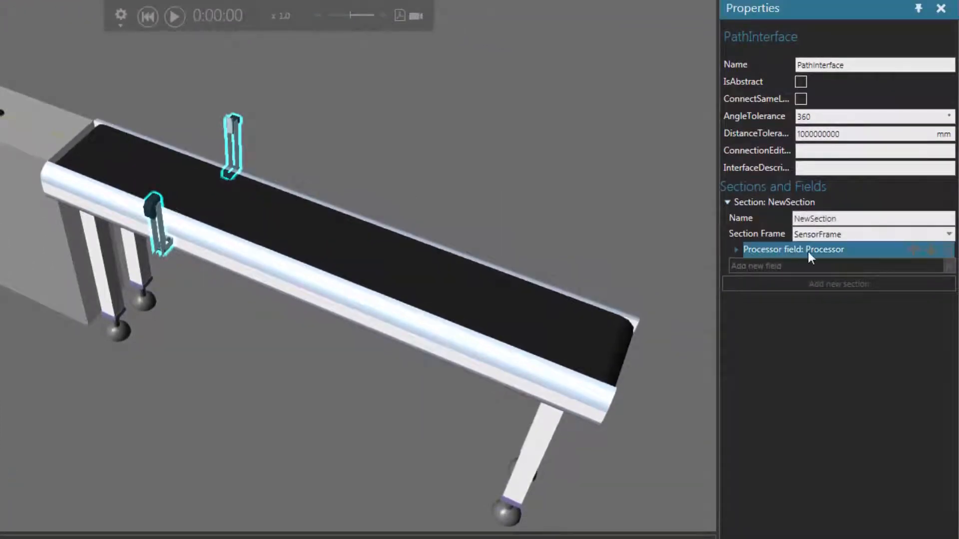
left_click(736, 249)
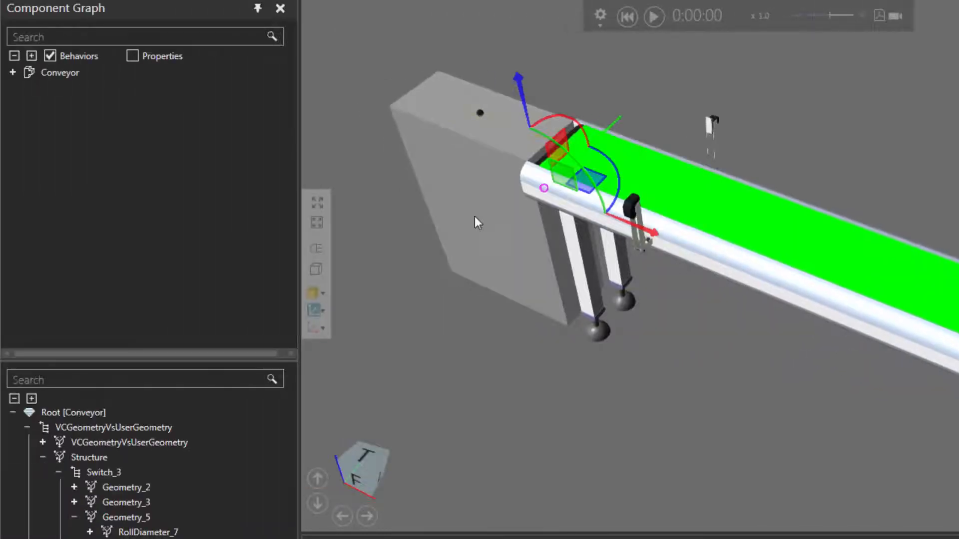
- Examine the conveyor's ProcessInterface, including the Processor field in its TemplateSection, and its One-WayPath__HIDE__ behavior
left_click(31, 56)
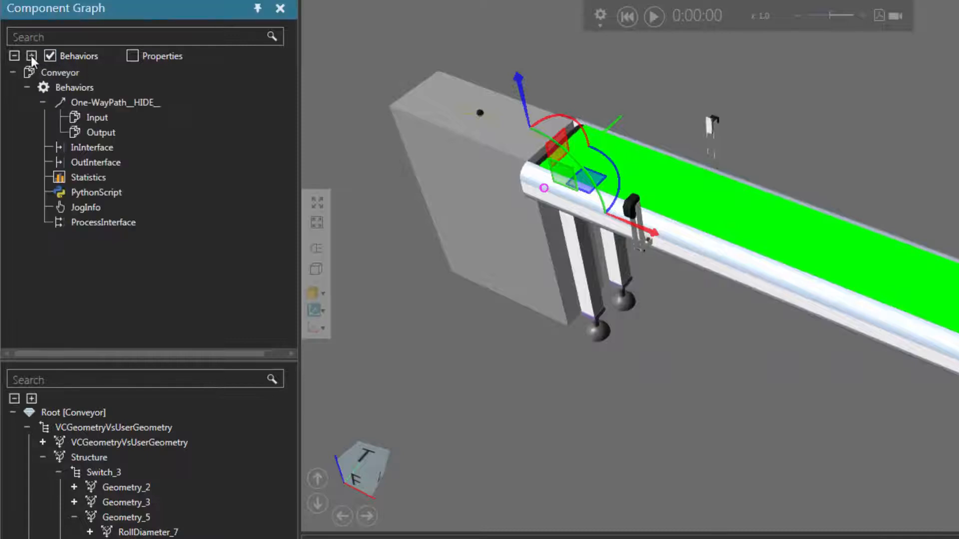
left_click(83, 224)
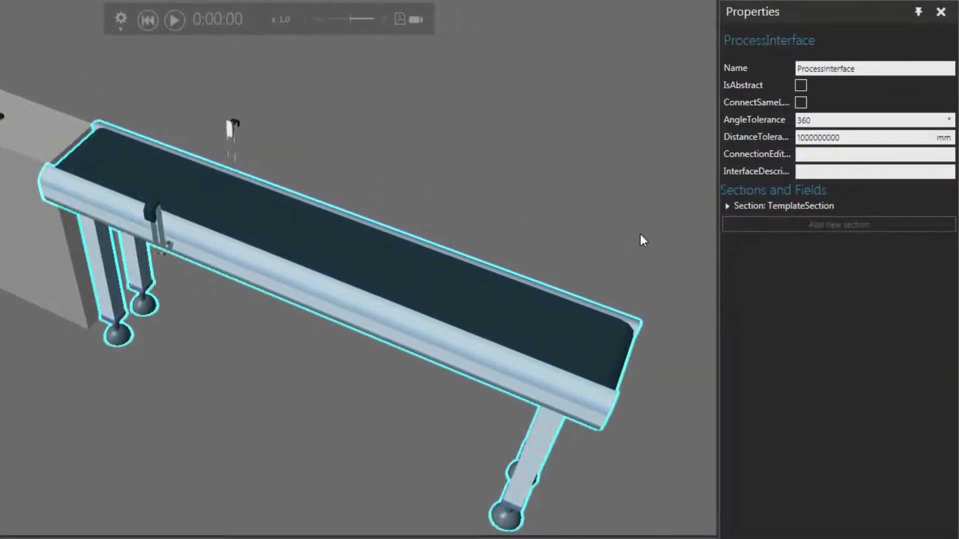
left_click(726, 206)
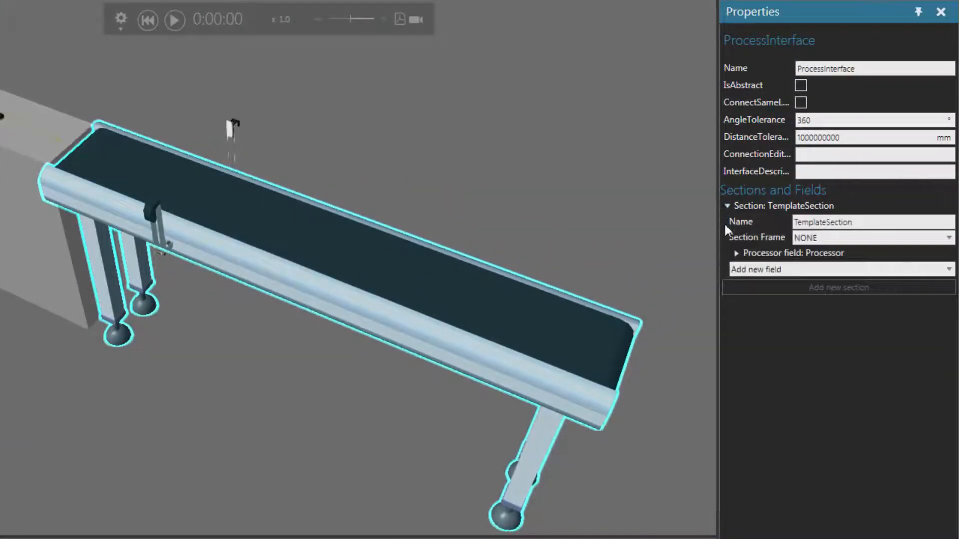
left_click(734, 253)
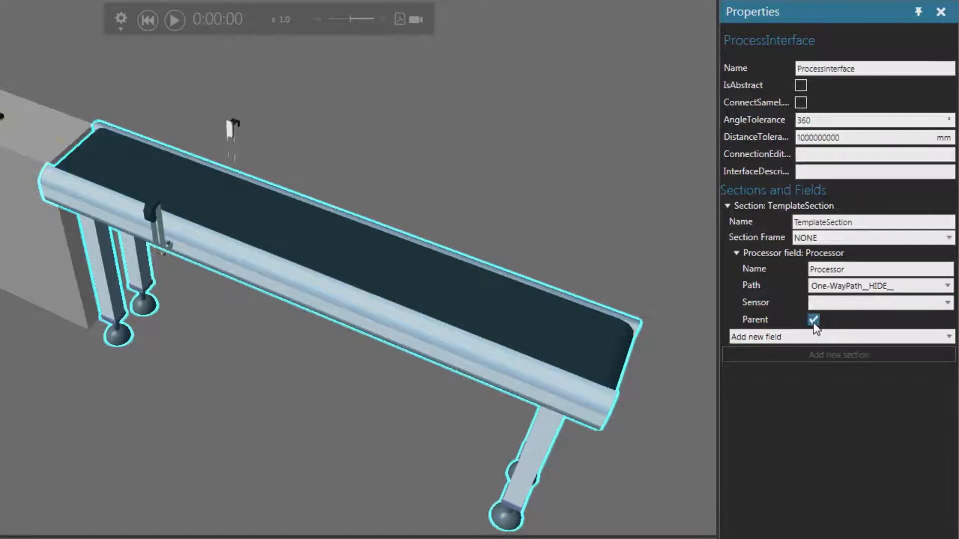
right_click_drag(325, 413, 317, 405)
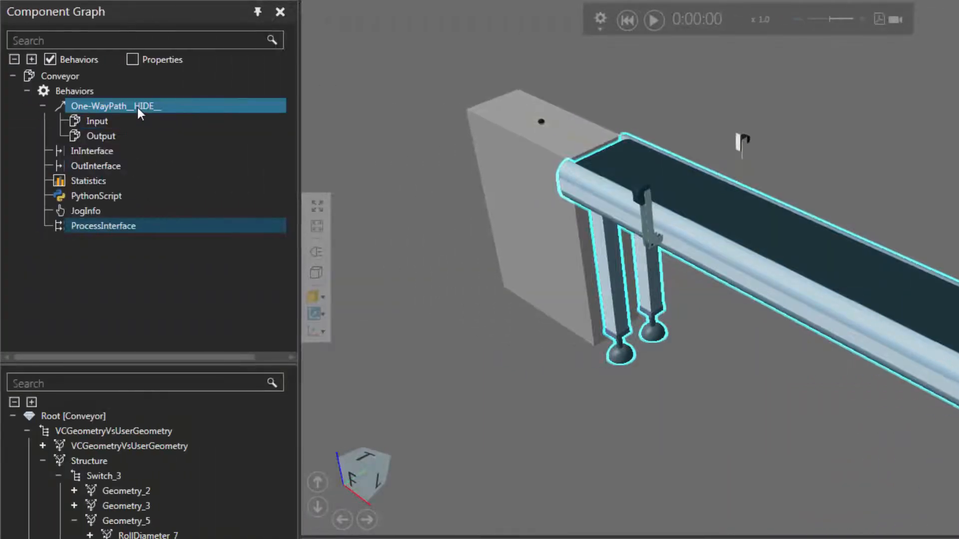
left_click(138, 109)
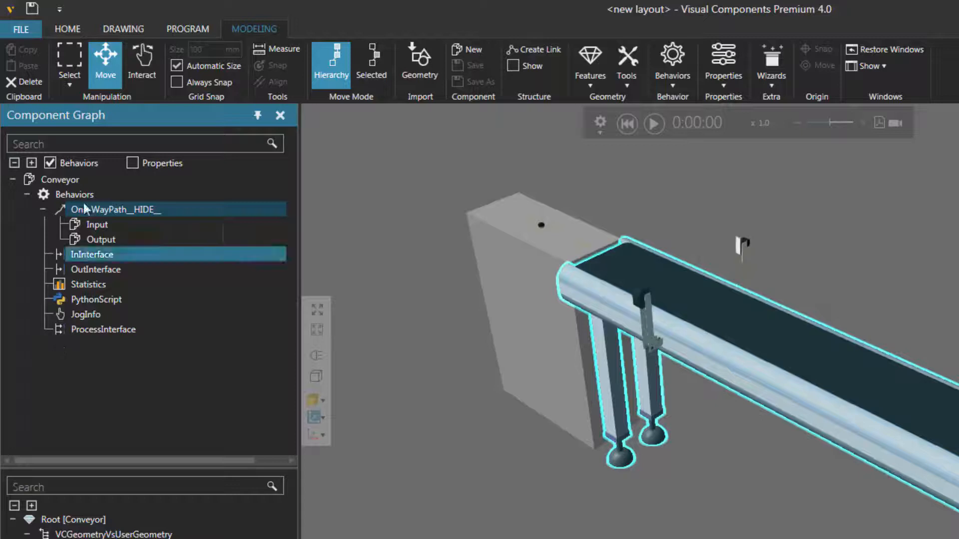
- Add a second Conveyor Sensor to the layout and attach it to the belt conveyor near the end away from the feeder
left_click(82, 32)
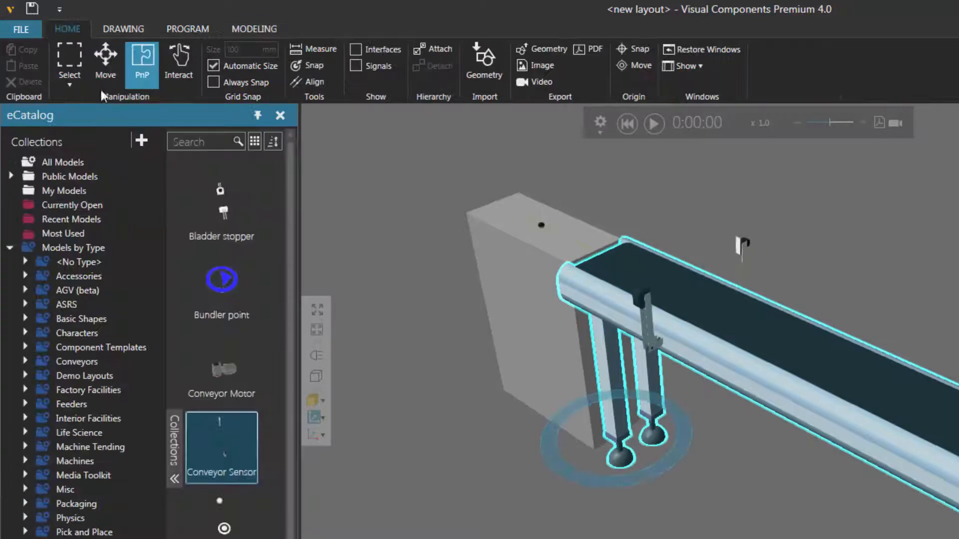
left_click_drag(226, 452, 495, 518)
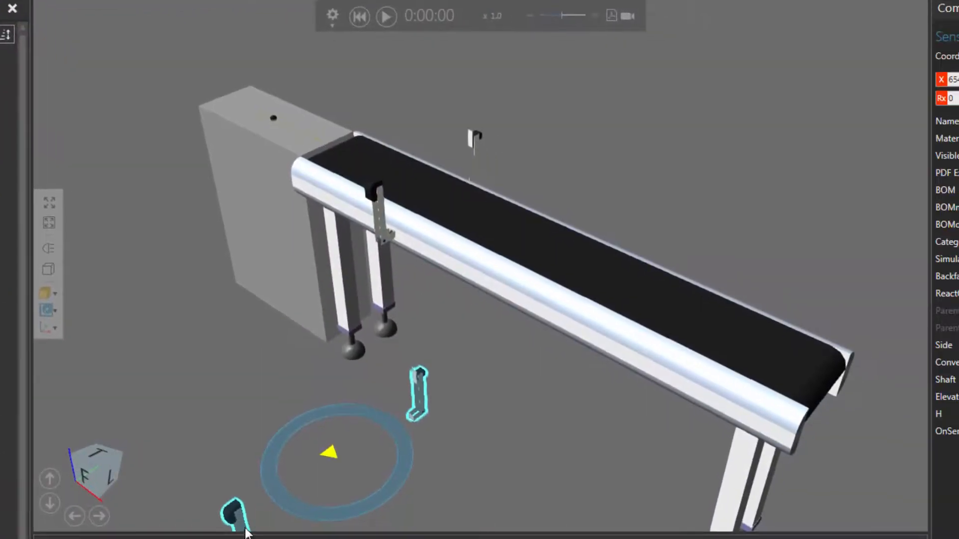
left_click_drag(246, 531, 629, 433)
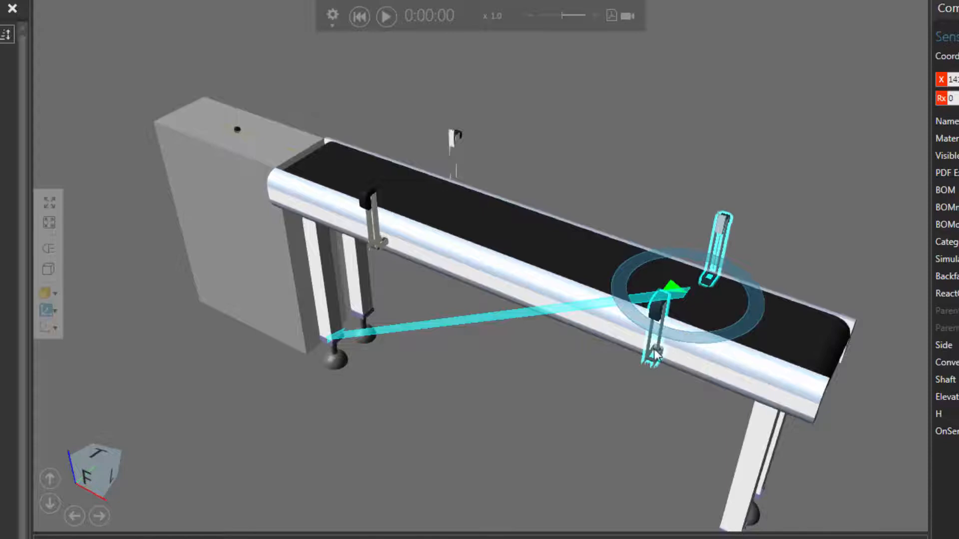
- Slide the second sensor farther from the feeder to about X 1452 mm, and examine the ExternalSensors in the conveyor's One-WayPath__HIDE__ behavior
left_click_drag(650, 350, 677, 365)
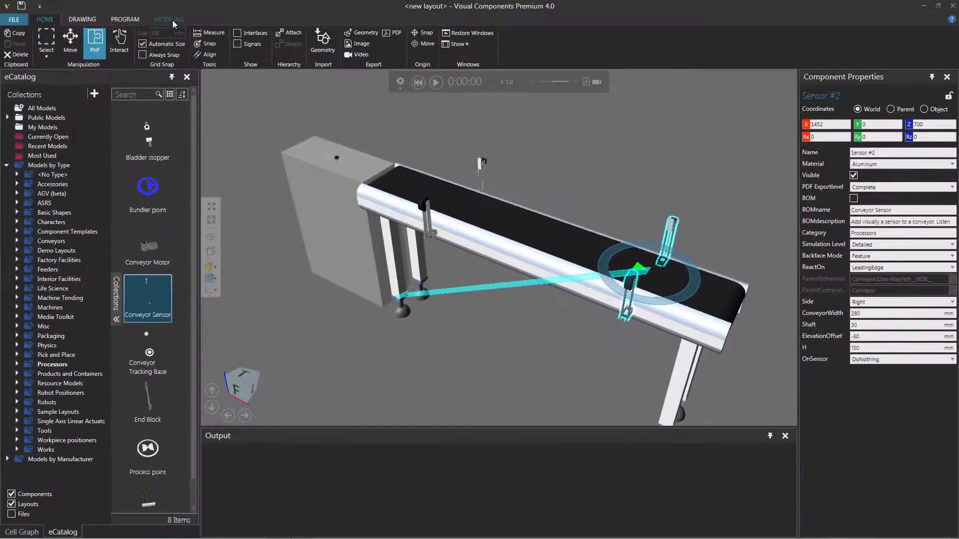
left_click(172, 20)
left_click(485, 216)
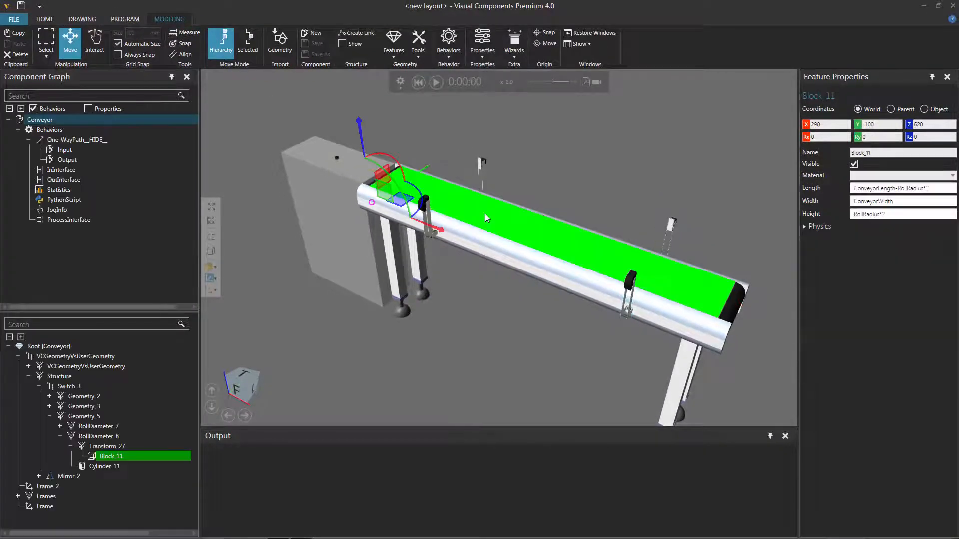
left_click(55, 221)
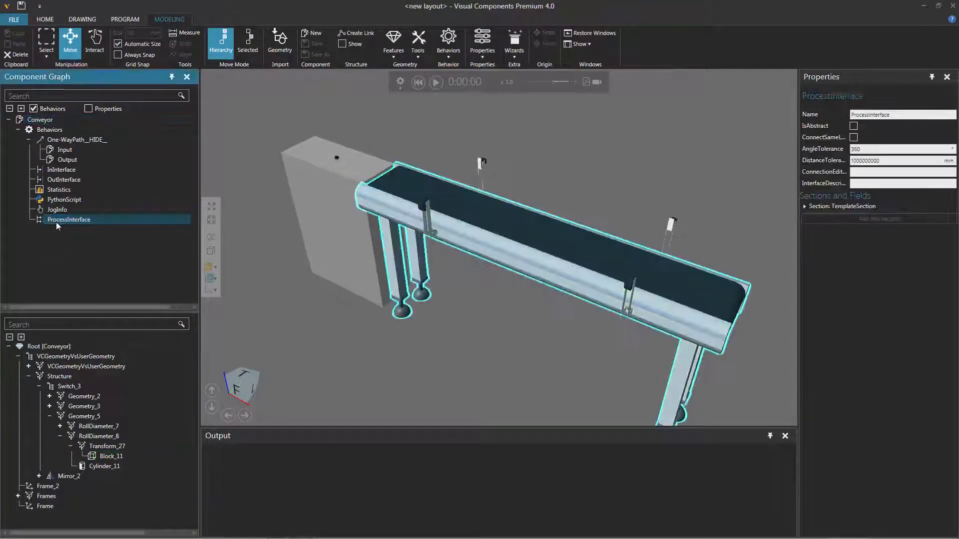
left_click(82, 141)
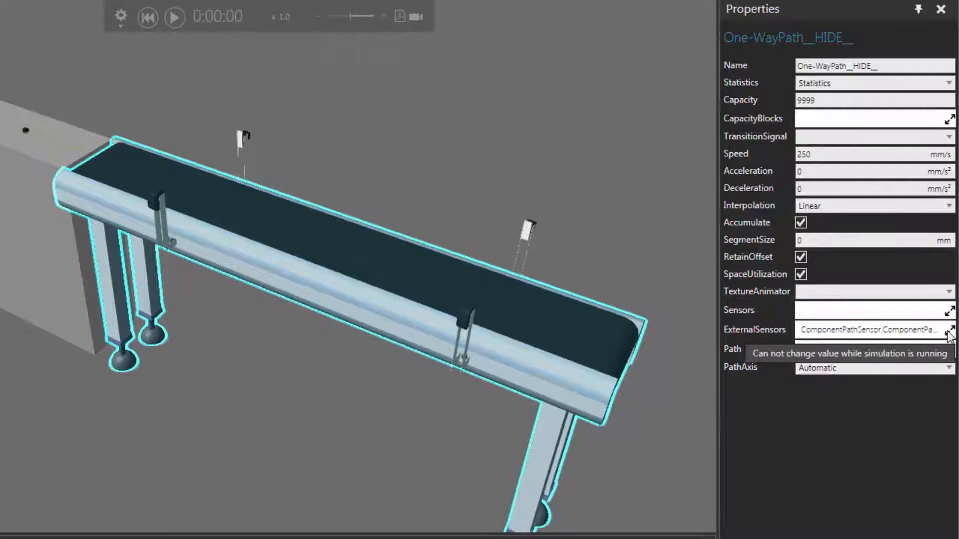
left_click(948, 332)
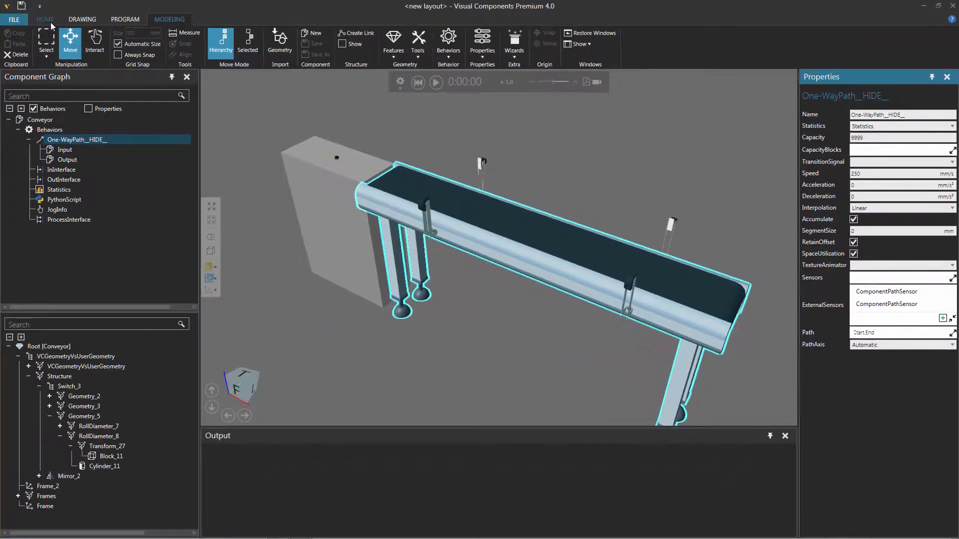
- Add a Generic Articulated Robot from the Visual Components robot models to the layout, behind the belt conveyor
left_click(50, 22)
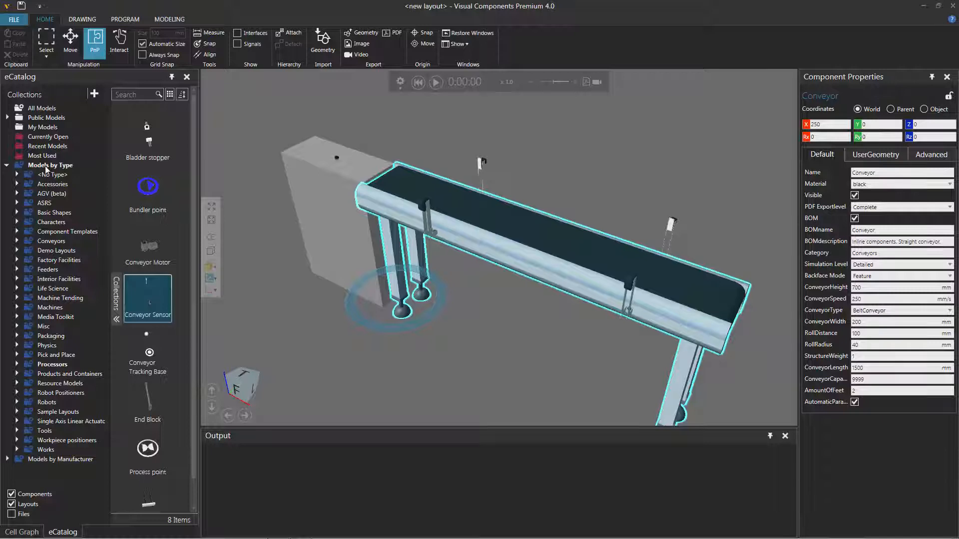
left_click(17, 402)
scroll(63, 398, "down", 5)
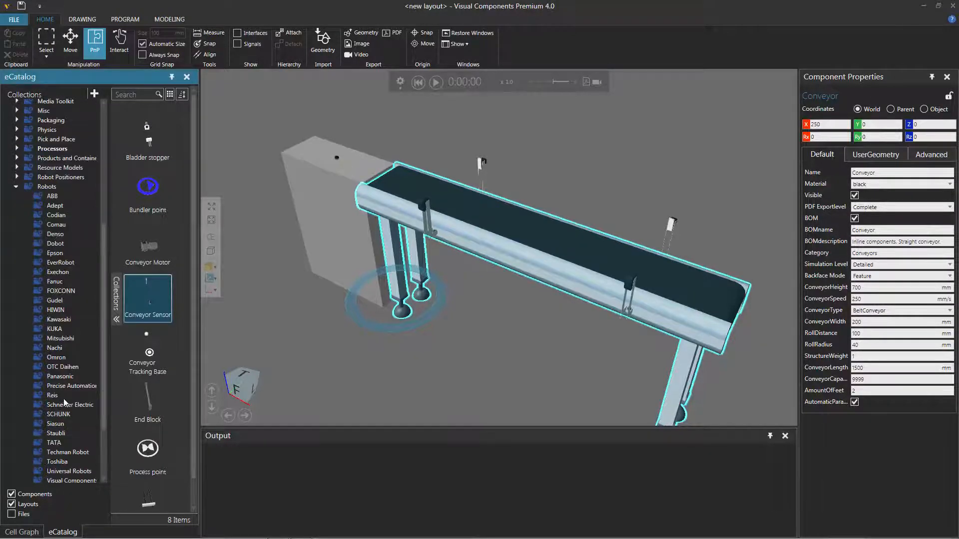
scroll(64, 398, "down", 3)
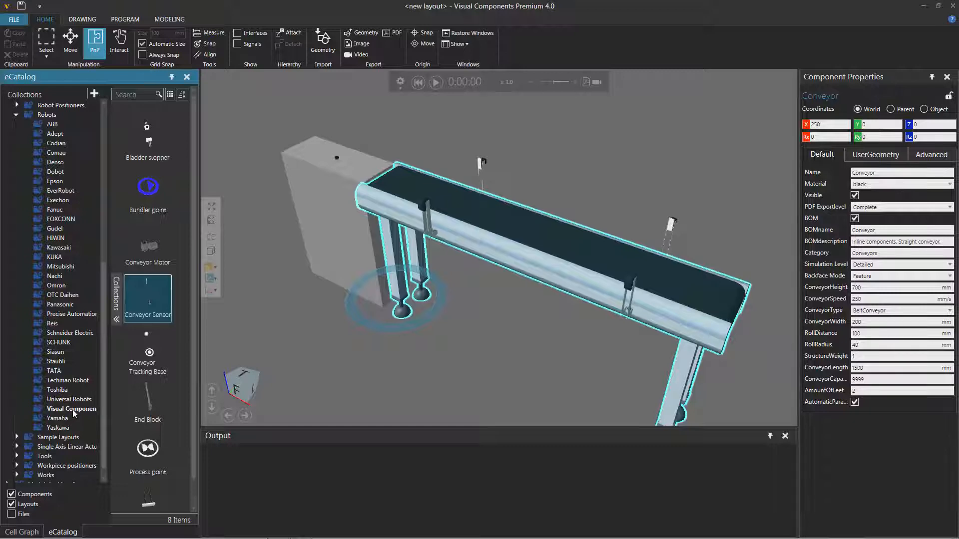
left_click(73, 411)
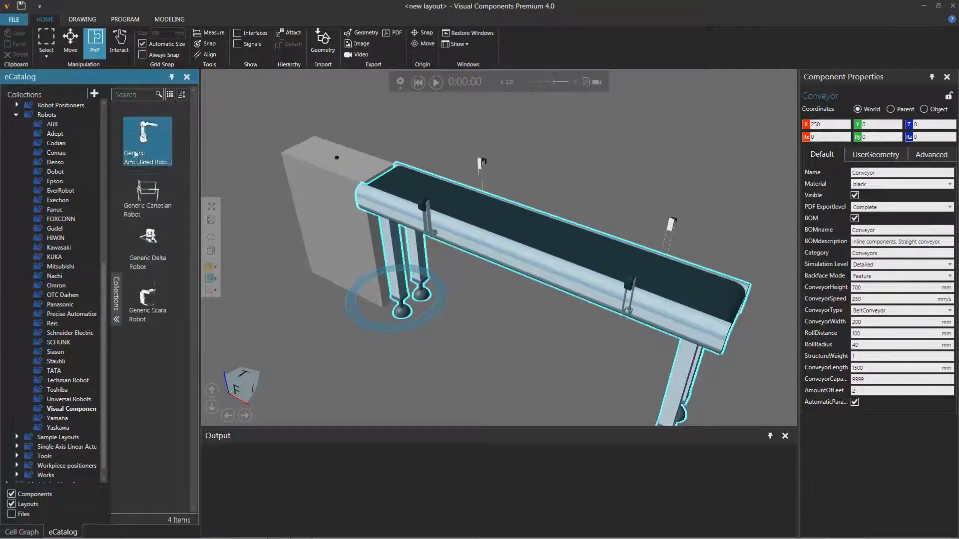
left_click_drag(135, 154, 492, 183)
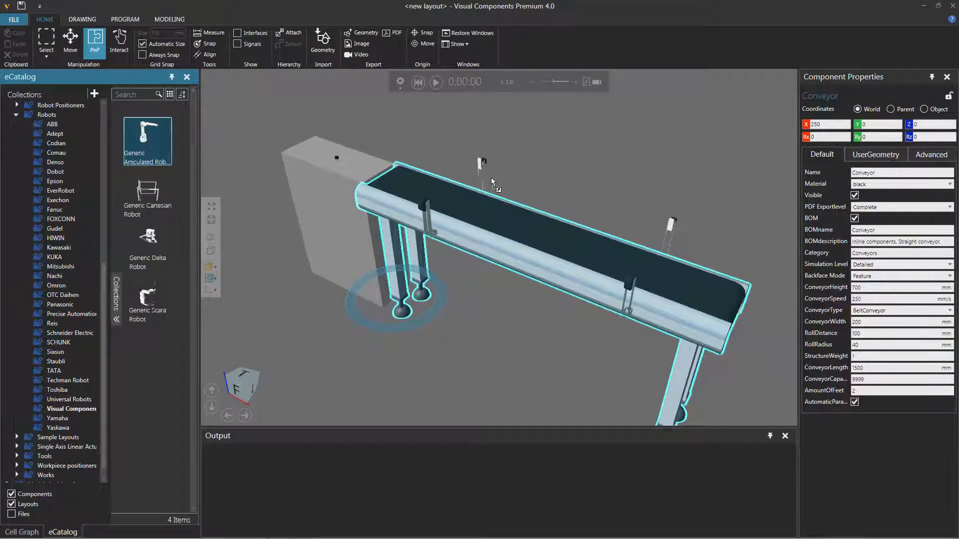
left_click_drag(607, 185, 609, 185)
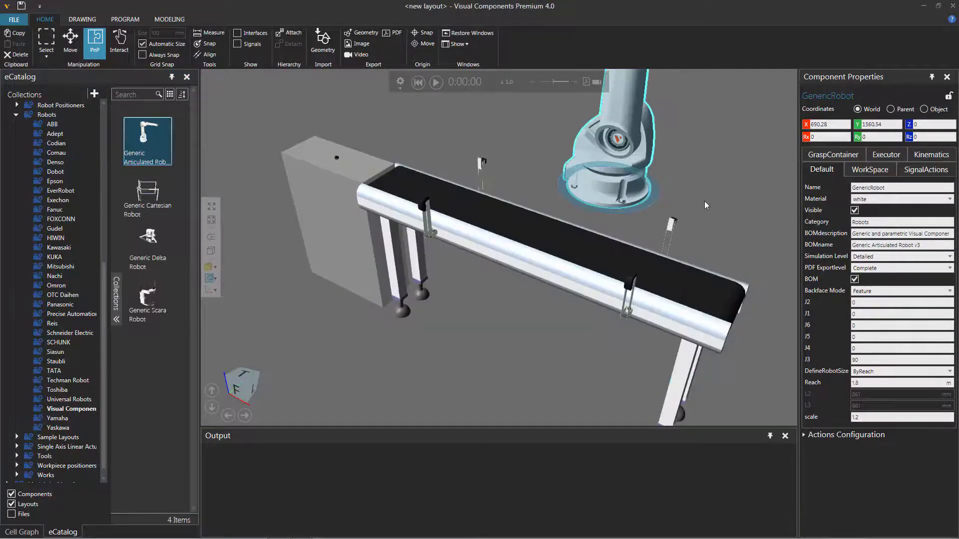
- Move the robot closer to the belt conveyor, to about X 859 mm and Y 796 mm
right_click_drag(704, 200, 698, 205)
scroll(698, 205, "down", 2)
right_click_drag(733, 235, 604, 282)
left_click_drag(621, 166, 566, 211)
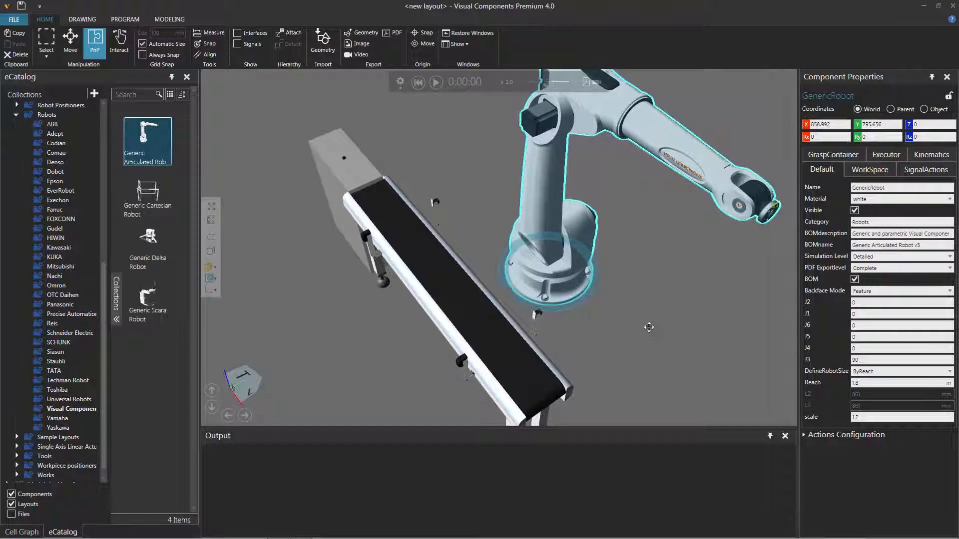
right_click_drag(649, 328, 670, 310)
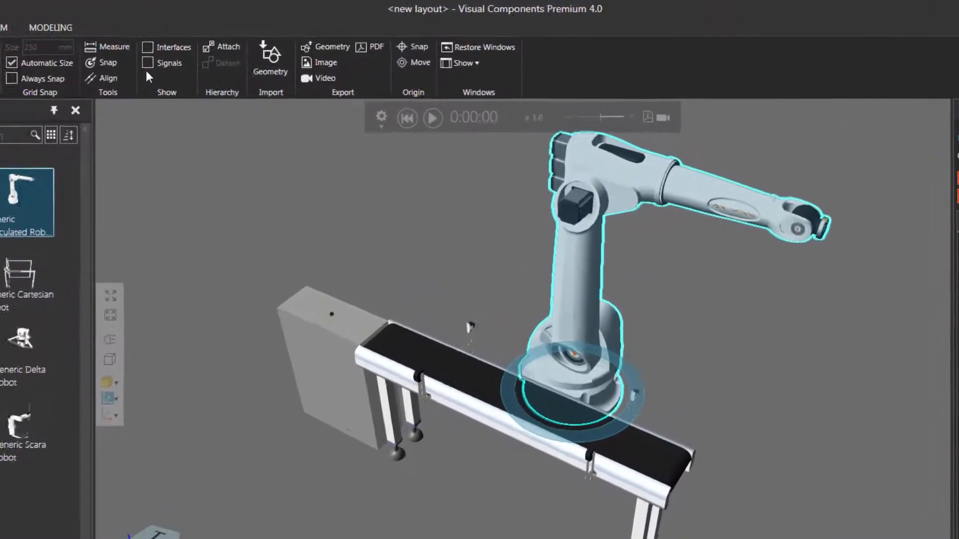
- Show the layout's signal connections, place the GenericRobot signal box beside the robot, and expand the signal boxes of both sensors
left_click(133, 64)
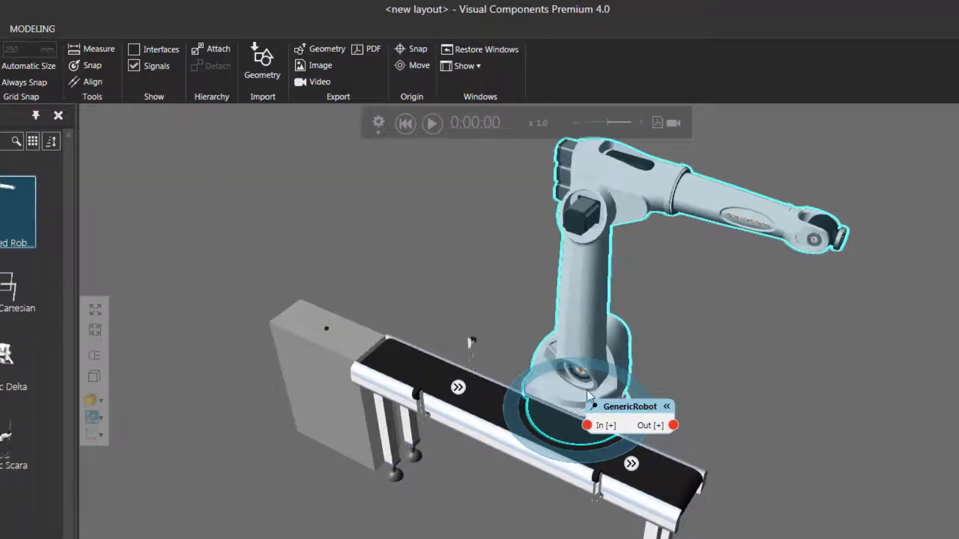
left_click_drag(635, 407, 724, 319)
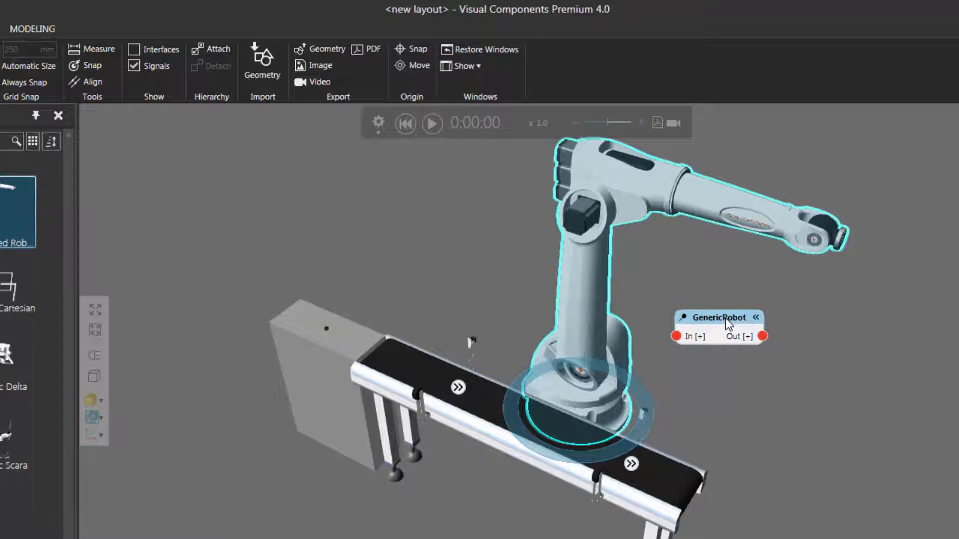
left_click(459, 388)
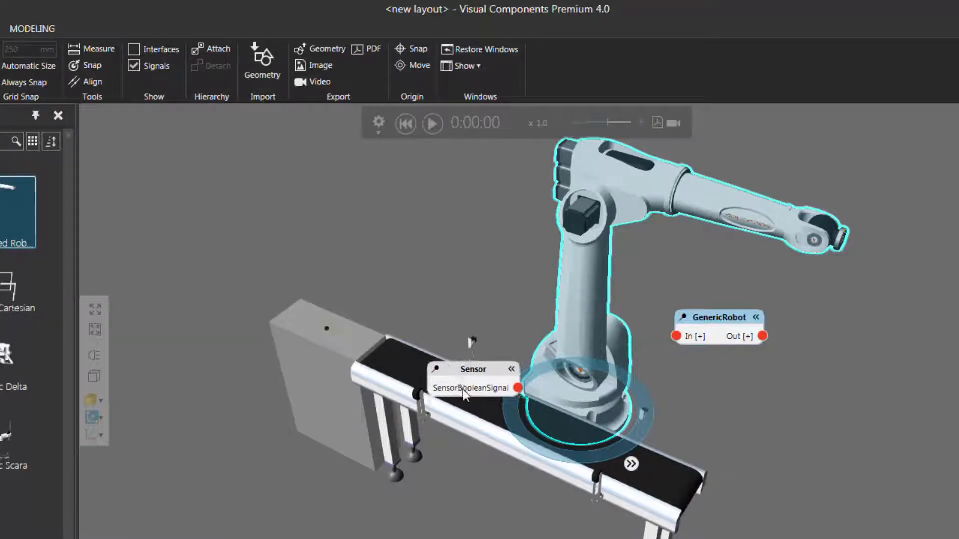
left_click(631, 464)
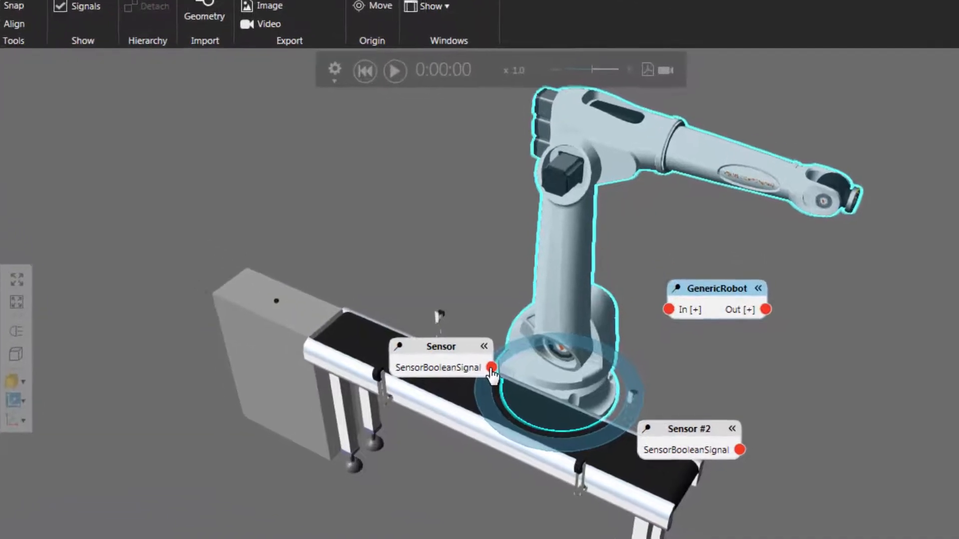
- Connect the first sensor's SensorBooleanSignal to a GenericRobot input and change that input's port to 50:In
left_click_drag(476, 346, 657, 265)
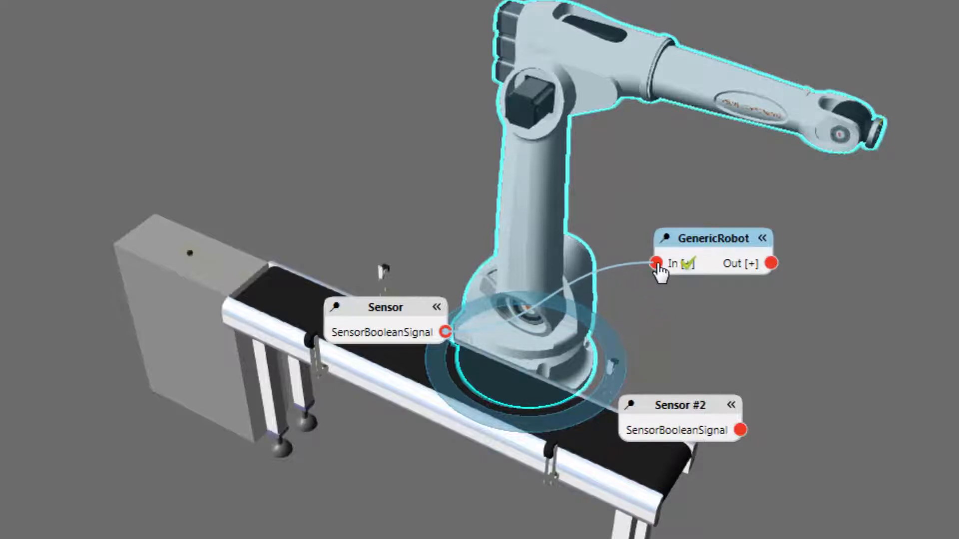
left_click_drag(659, 267, 660, 269)
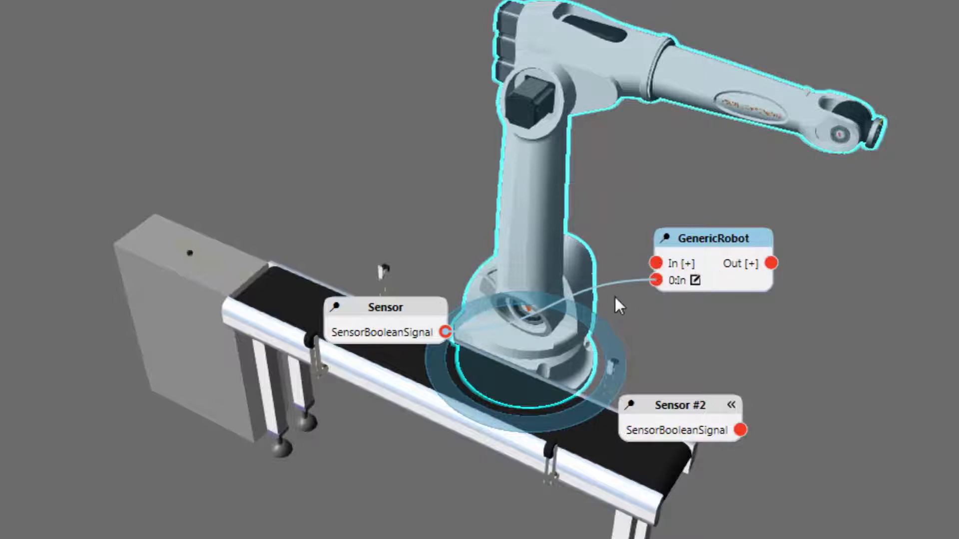
left_click(696, 280)
left_click(506, 362)
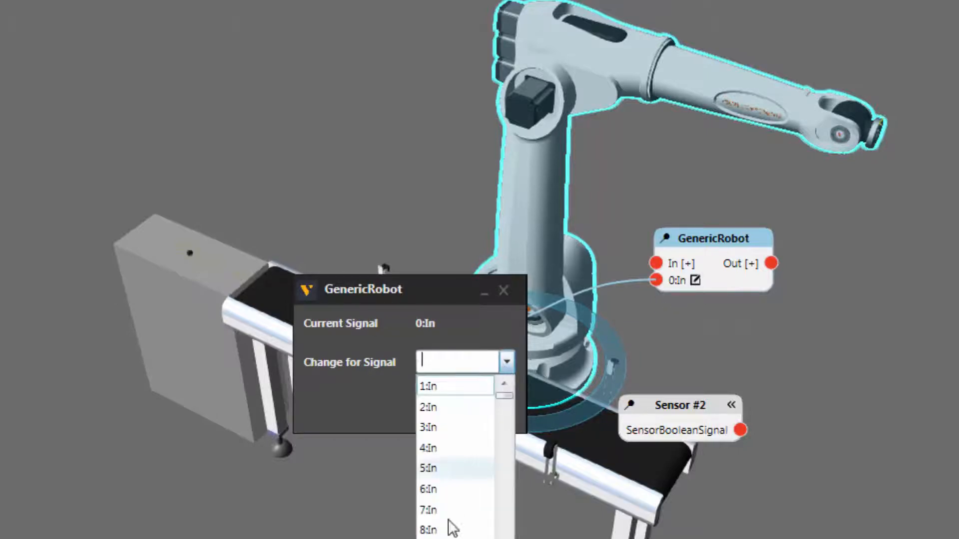
scroll(450, 527, "down", 8)
scroll(450, 529, "down", 5)
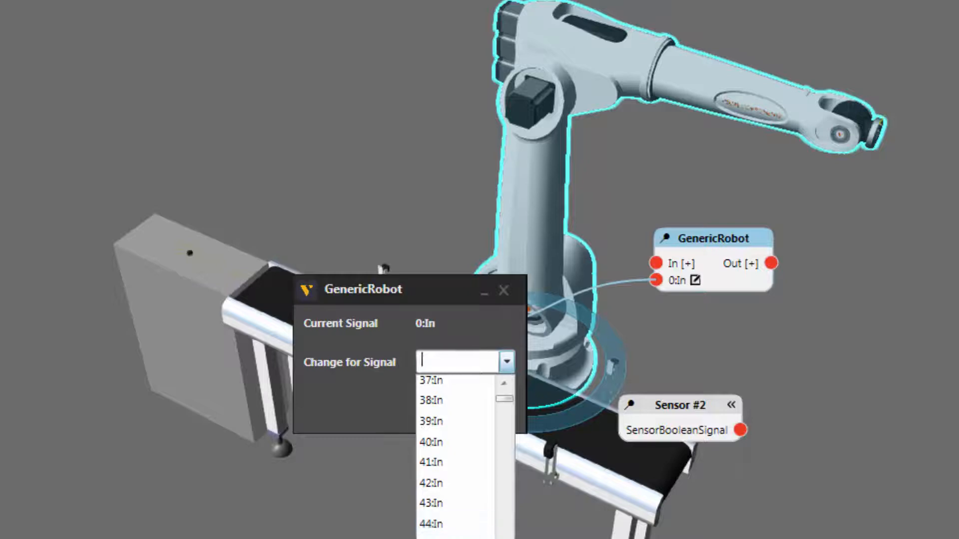
type("50:In")
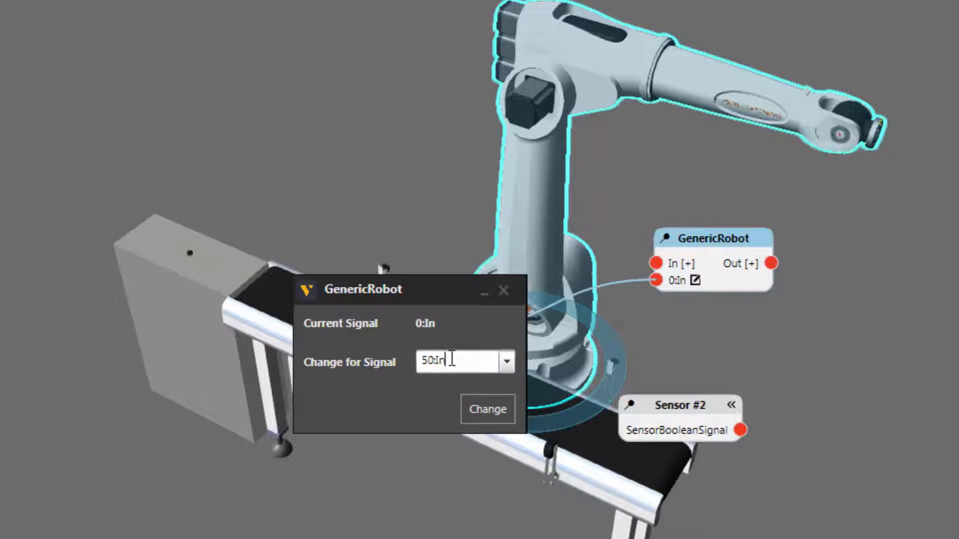
left_click(499, 414)
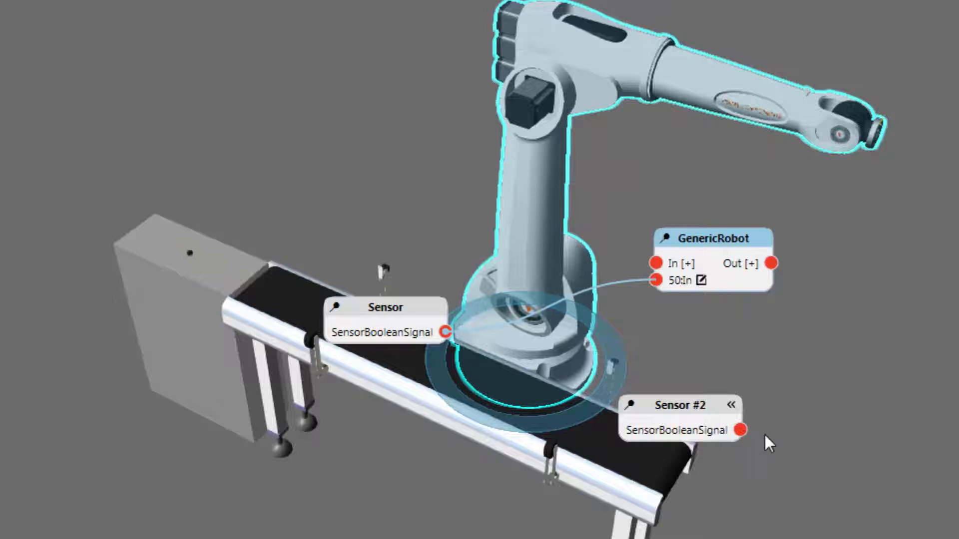
- Connect Sensor #2's SensorBooleanSignal to a GenericRobot input and change that input's port to 51:In
left_click_drag(746, 433, 657, 265)
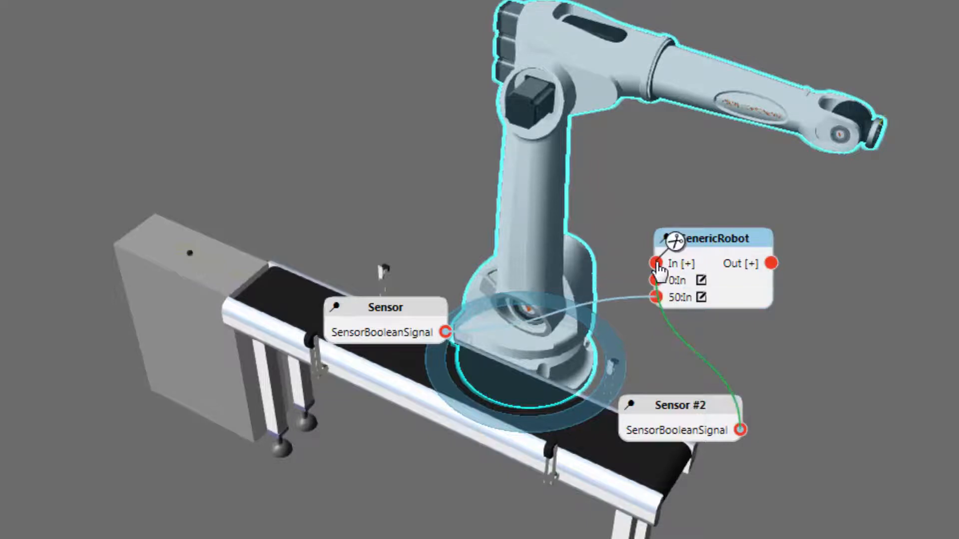
left_click(700, 280)
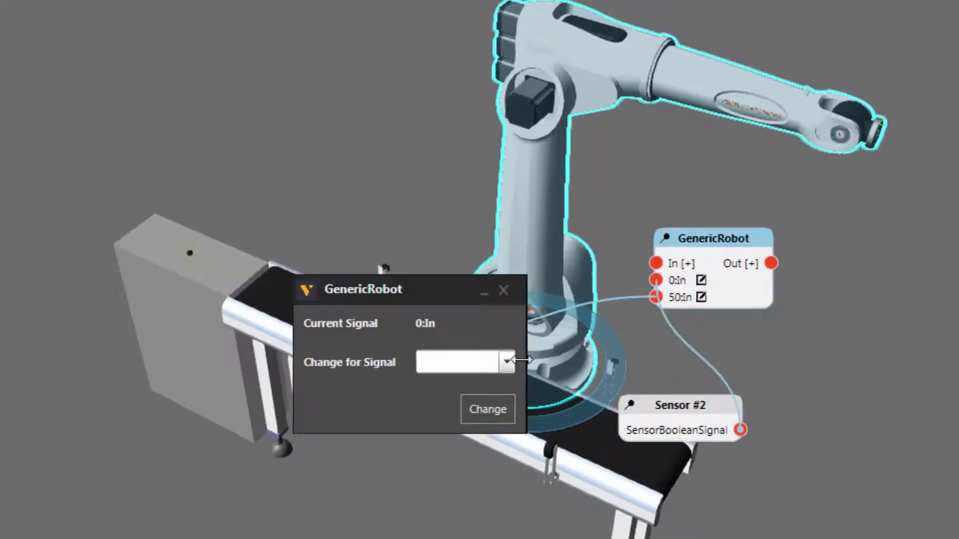
left_click(504, 362)
scroll(462, 467, "down", 6)
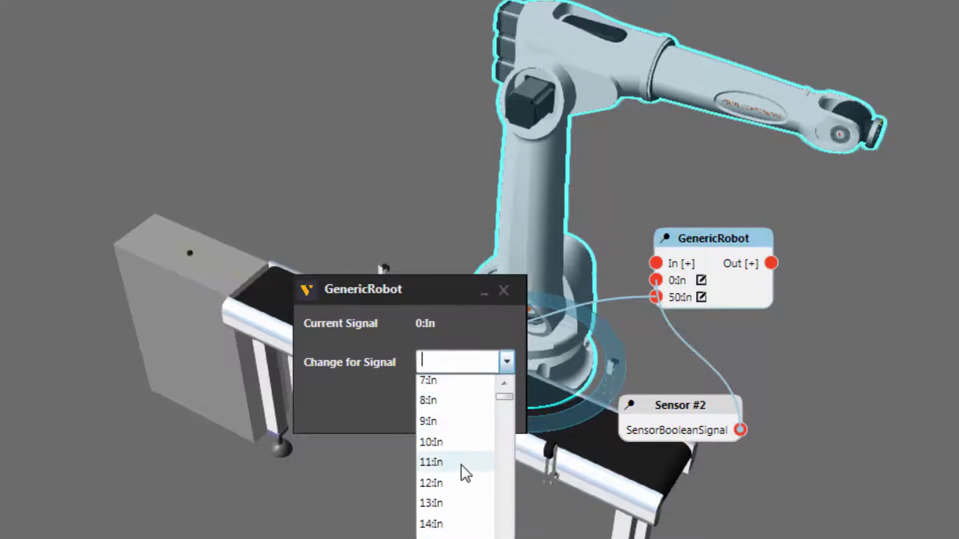
scroll(461, 467, "down", 5)
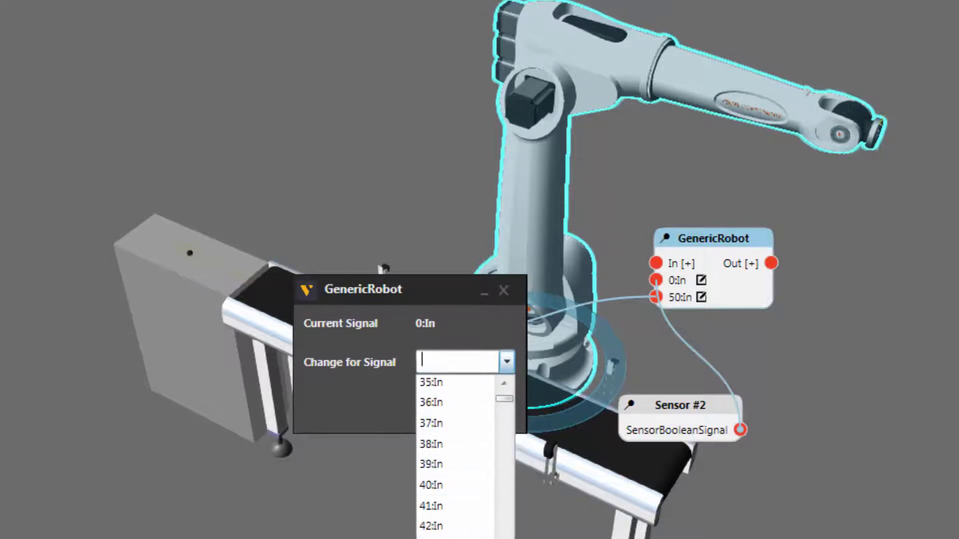
type("51:In")
left_click(489, 410)
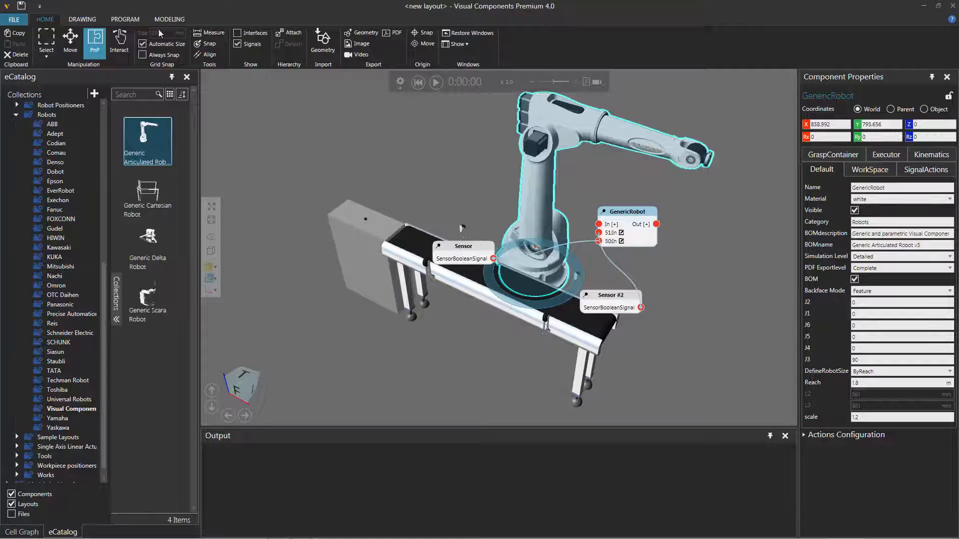
- Open the GenericRobot's Main program for editing and hide the signal connections in the 3D view
left_click(136, 20)
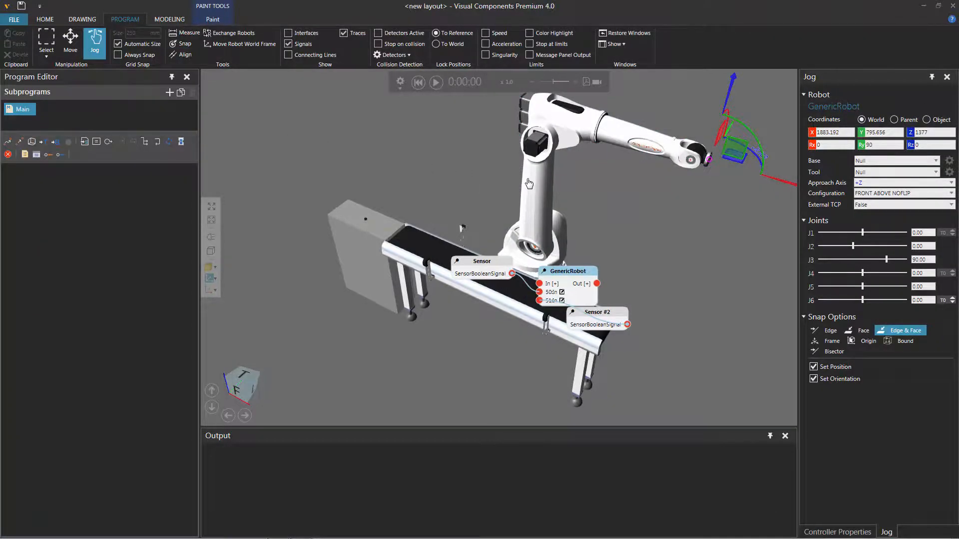
left_click(549, 130)
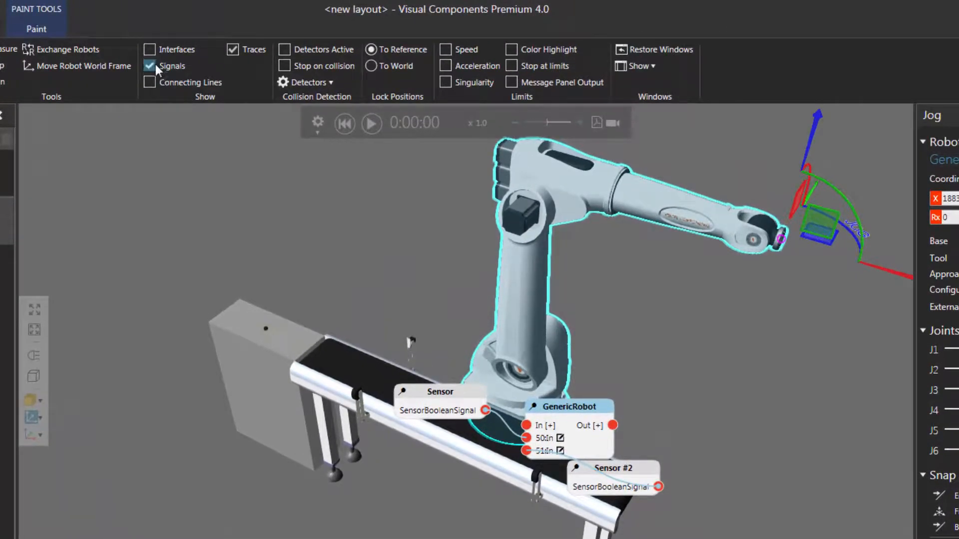
left_click(150, 66)
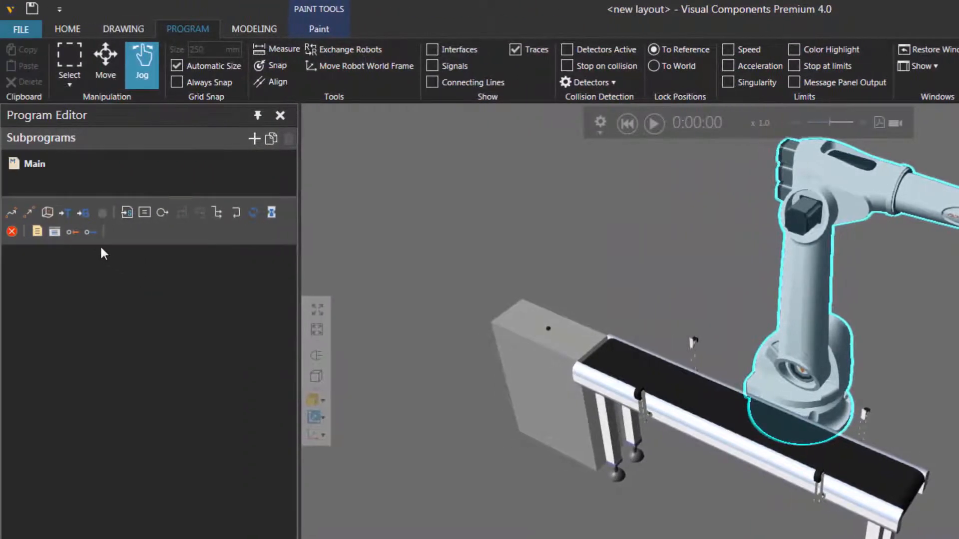
- Add a wait for binary input statement to the robot's Main program with InputPort 50 and InputValue enabled
left_click(73, 231)
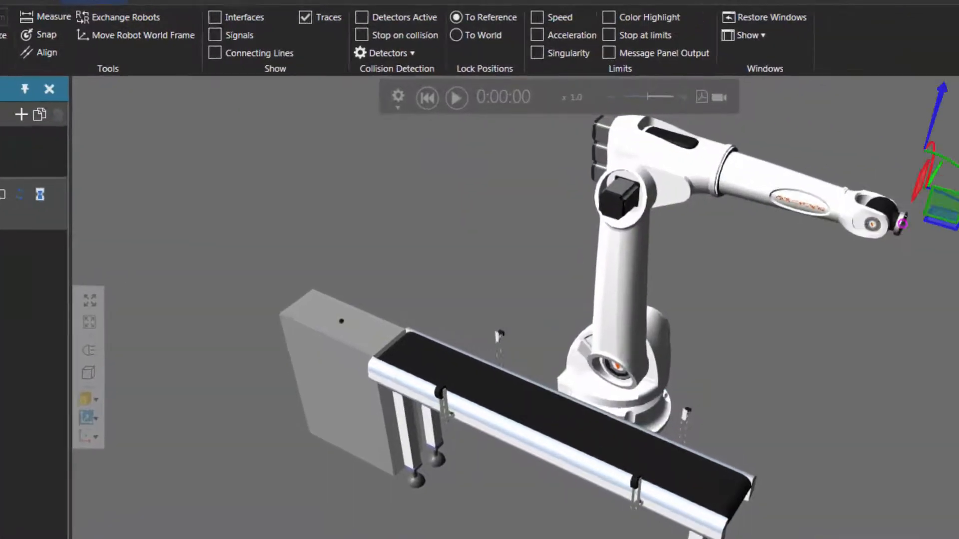
type("50")
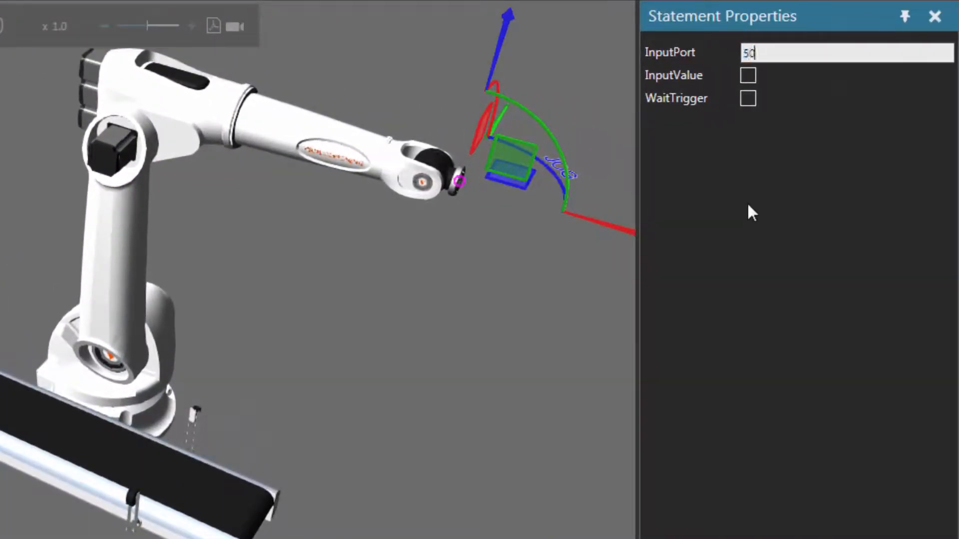
key("Return")
left_click(749, 76)
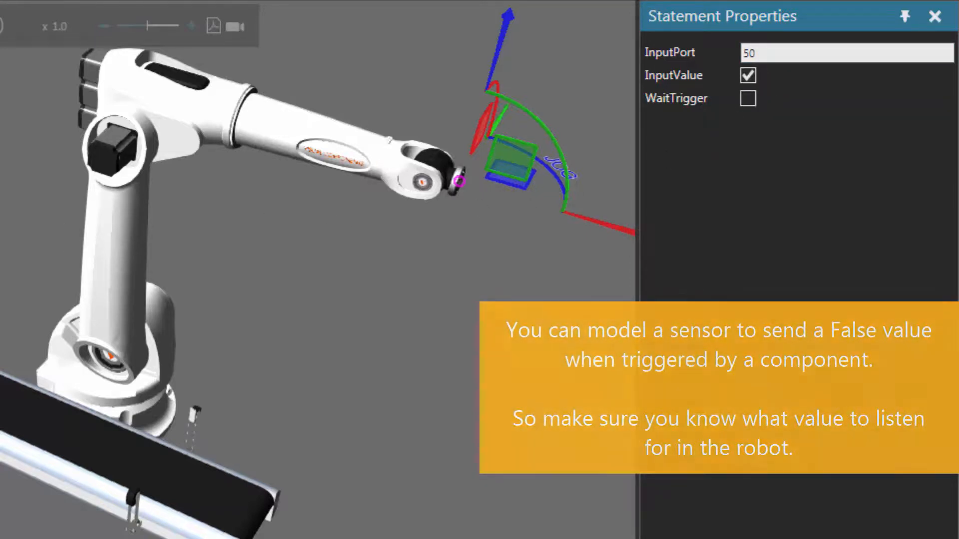
- Jog the robot arm over the feeder end of the conveyor near the first sensor and add a point-to-point motion statement there
left_click_drag(600, 223, 457, 226)
left_click_drag(407, 129, 435, 285)
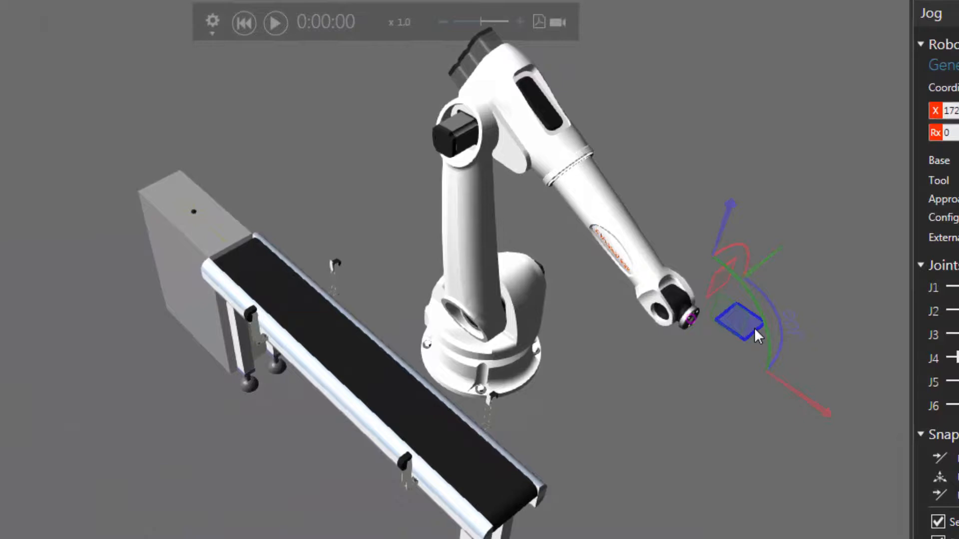
left_click_drag(754, 328, 367, 235)
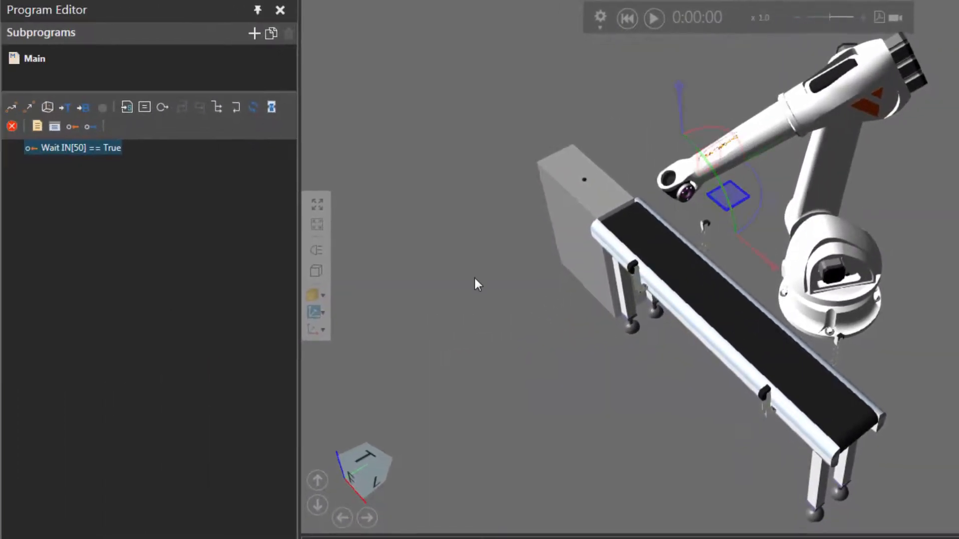
right_click_drag(450, 317, 464, 310)
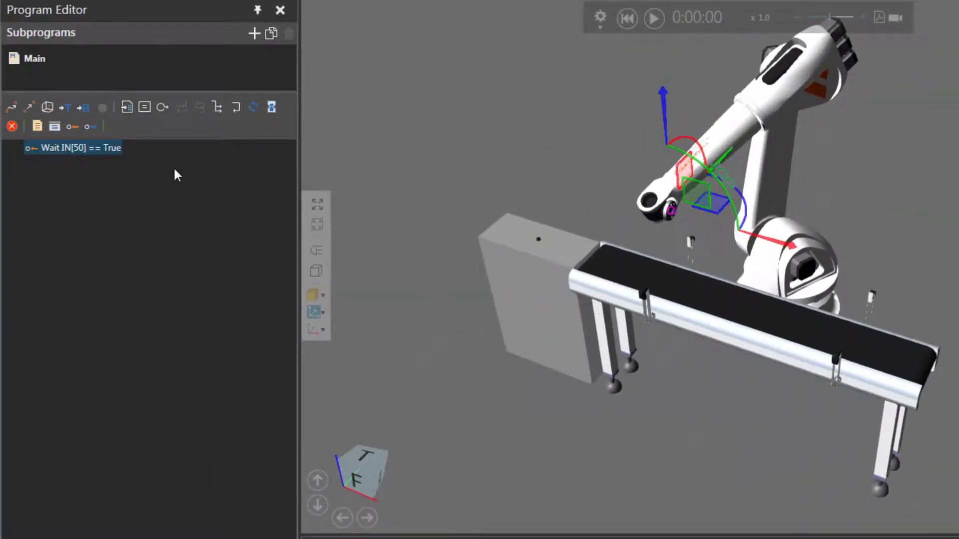
left_click(13, 109)
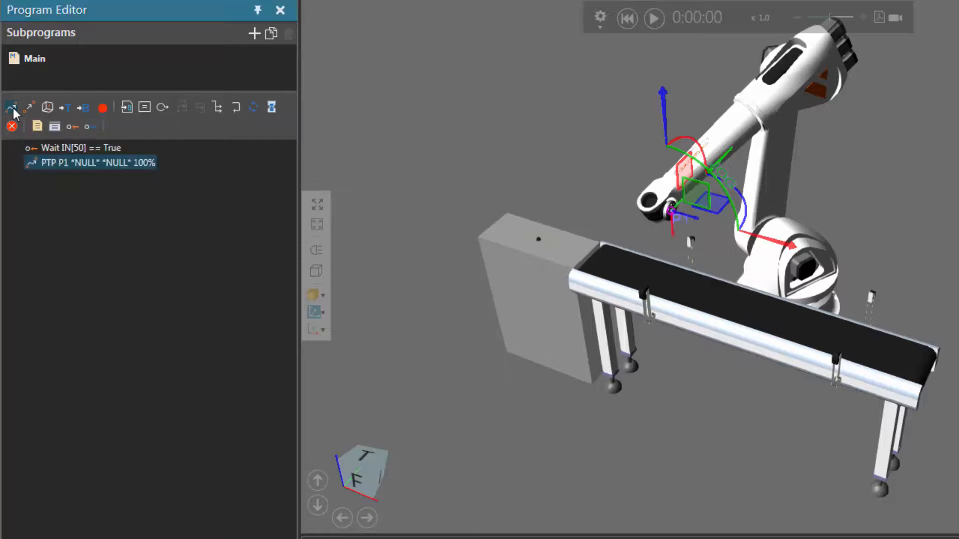
- Review the wait and motion statements, run the simulation to check the robot's reaction to the first sensor, and reset it
left_click(53, 148)
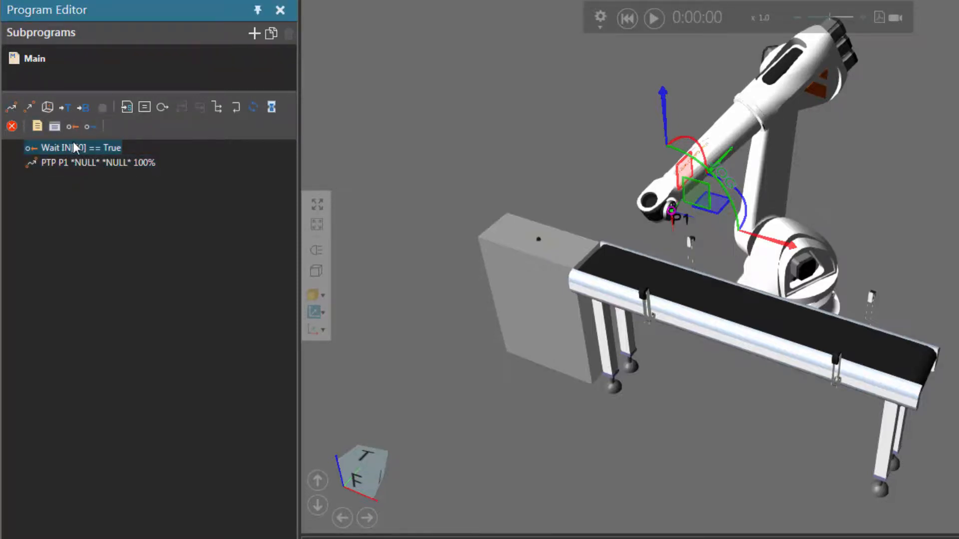
left_click(77, 160)
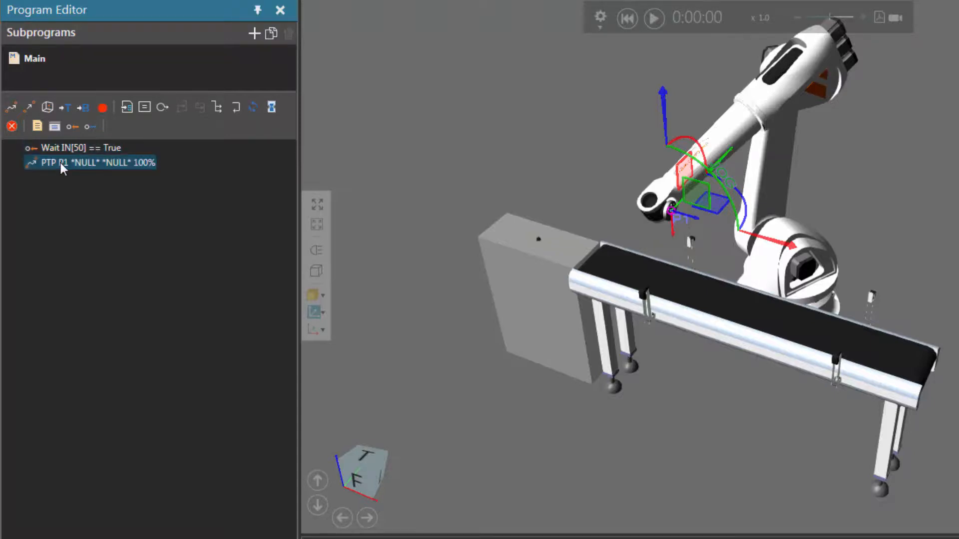
left_click(628, 18)
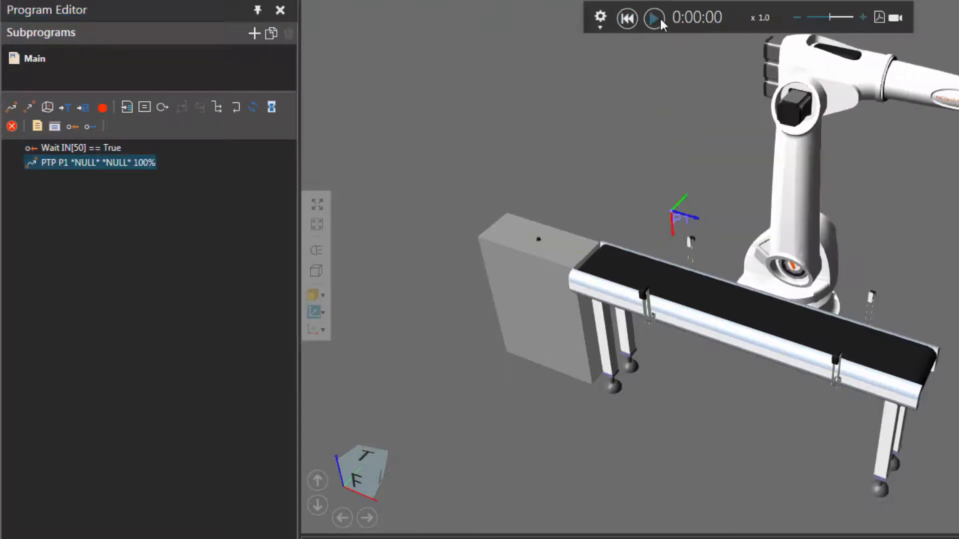
left_click(655, 18)
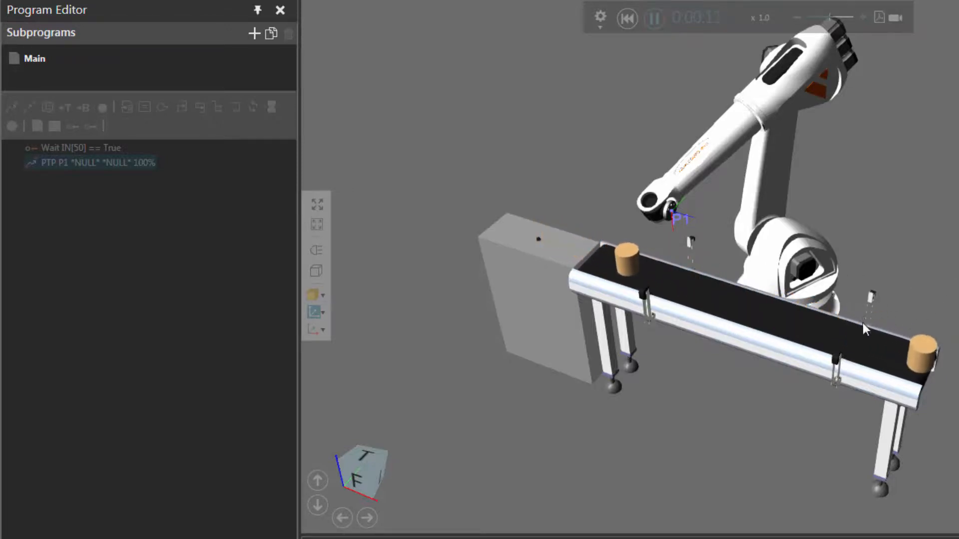
left_click(627, 18)
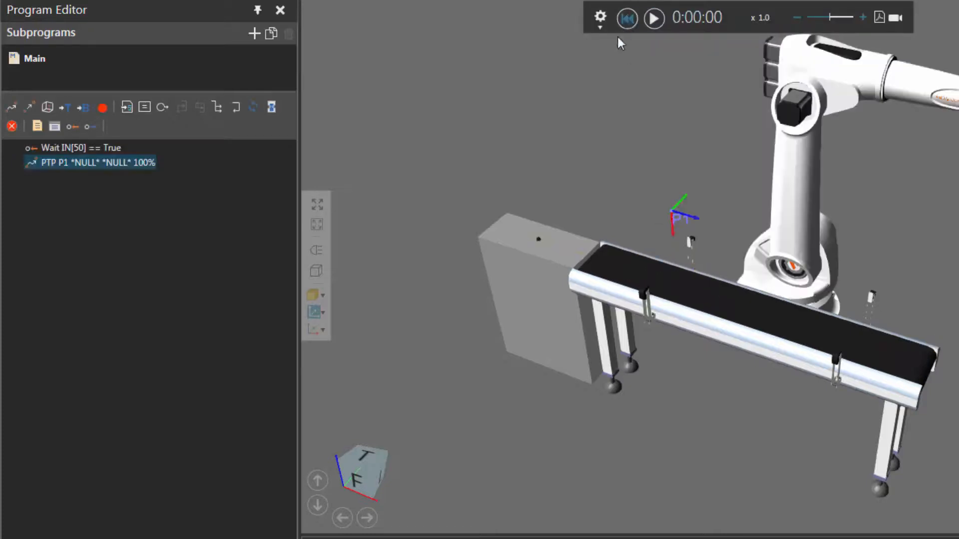
- Add a second wait for binary input statement to the Main program with InputPort 51 and InputValue enabled
left_click(73, 126)
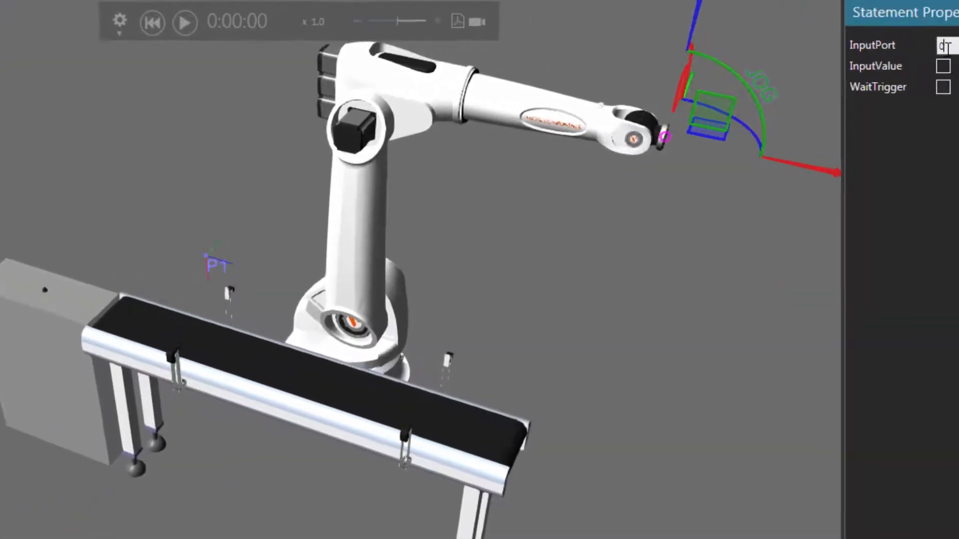
double_click(947, 48)
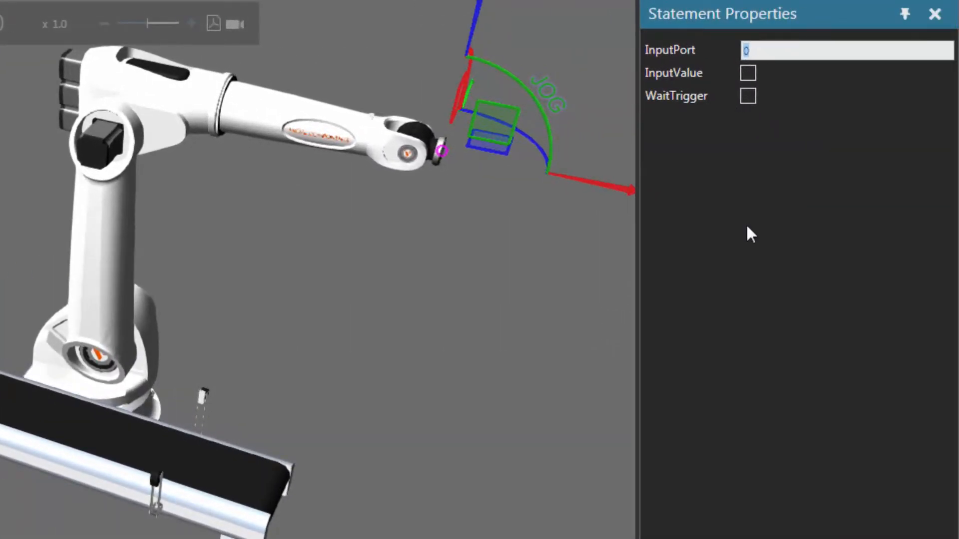
type("51")
key("Return")
left_click(748, 74)
- Jog the robot arm down near the second sensor at the conveyor's far end and add a point-to-point motion statement there
left_click_drag(496, 141, 305, 355)
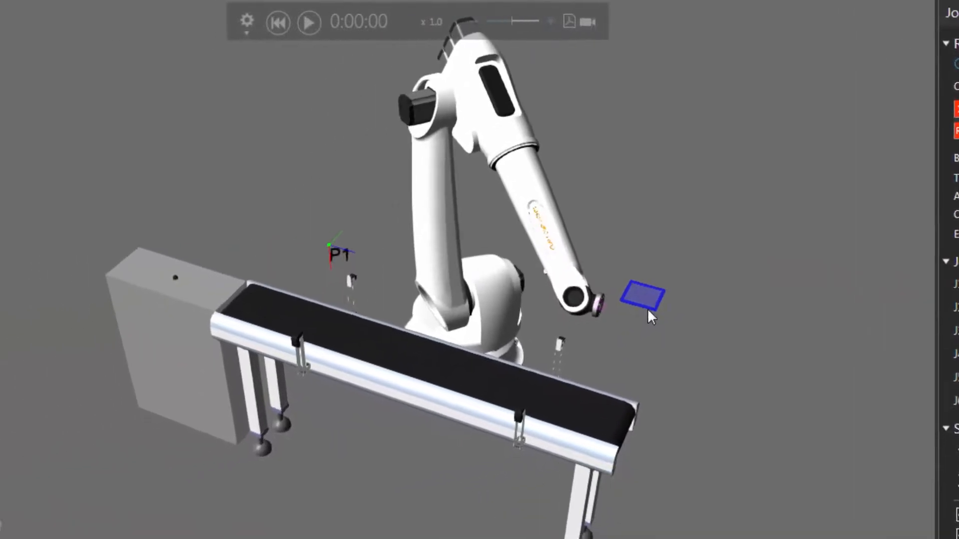
left_click_drag(648, 310, 637, 304)
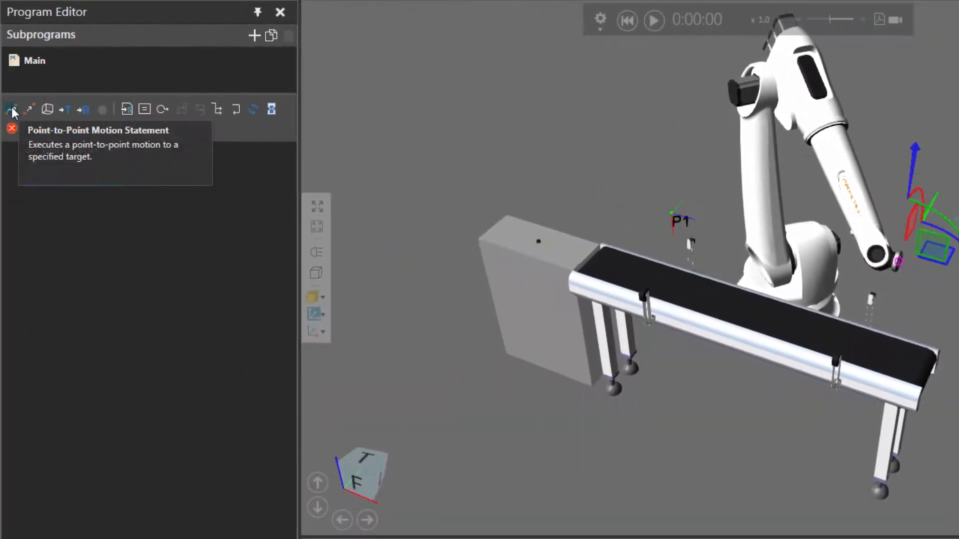
left_click(12, 109)
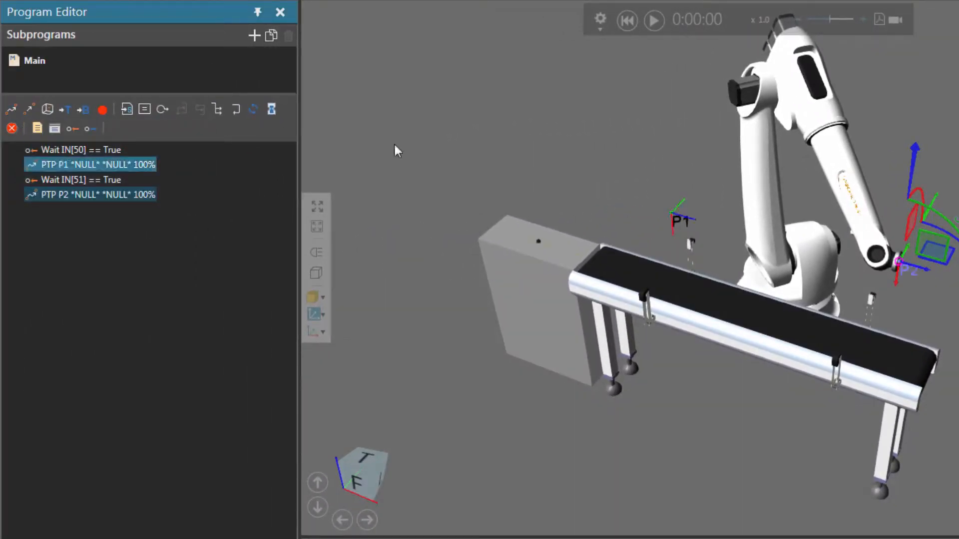
- Run the simulation from the start to check the robot's reactions to both sensors, and reset it
left_click(630, 24)
left_click(654, 20)
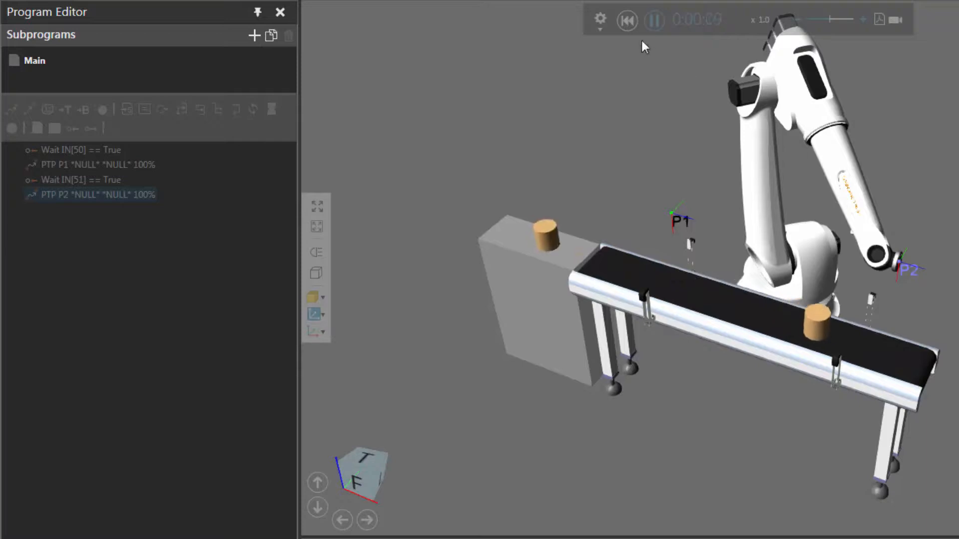
left_click(627, 21)
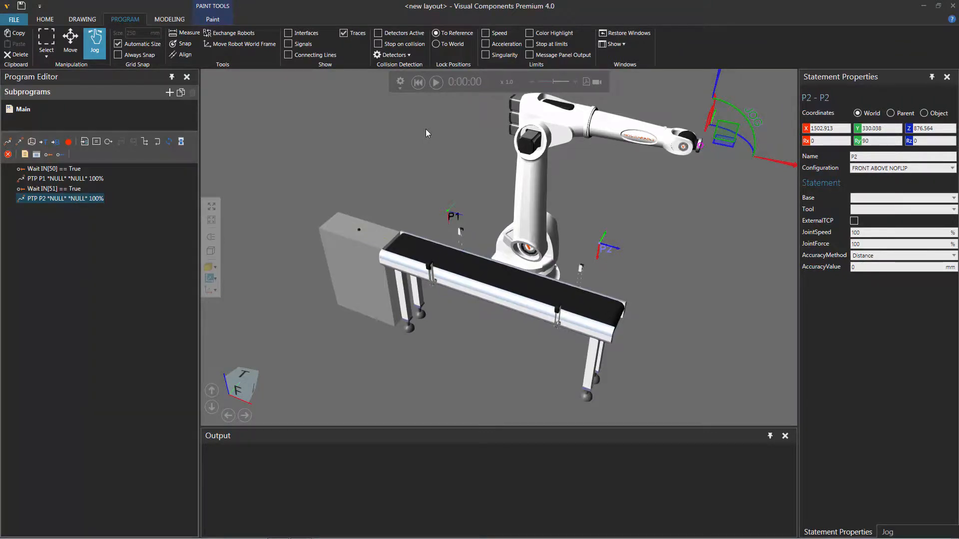
- Select the first sensor, nearest the feeder, in the layout configuration view and set its ReactOn property to Origin
left_click(429, 272)
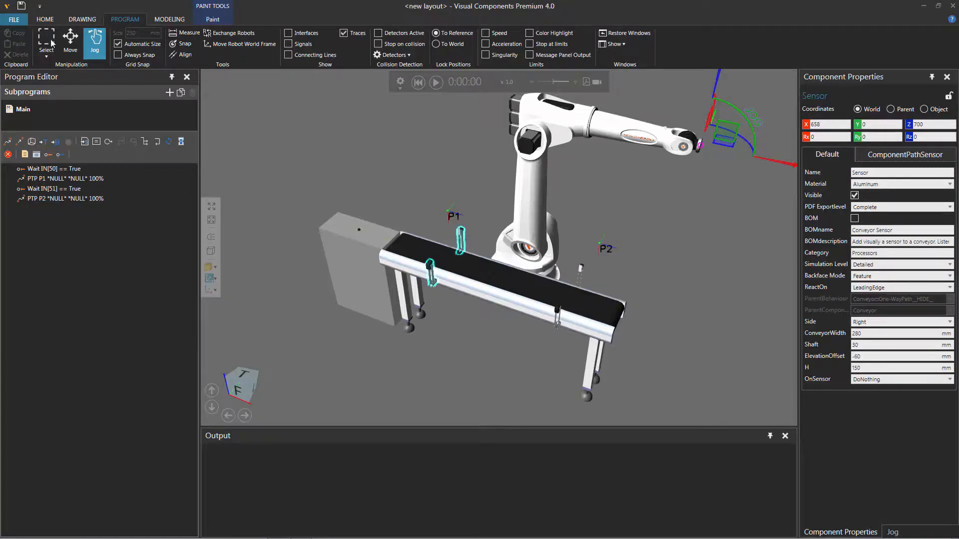
left_click(45, 19)
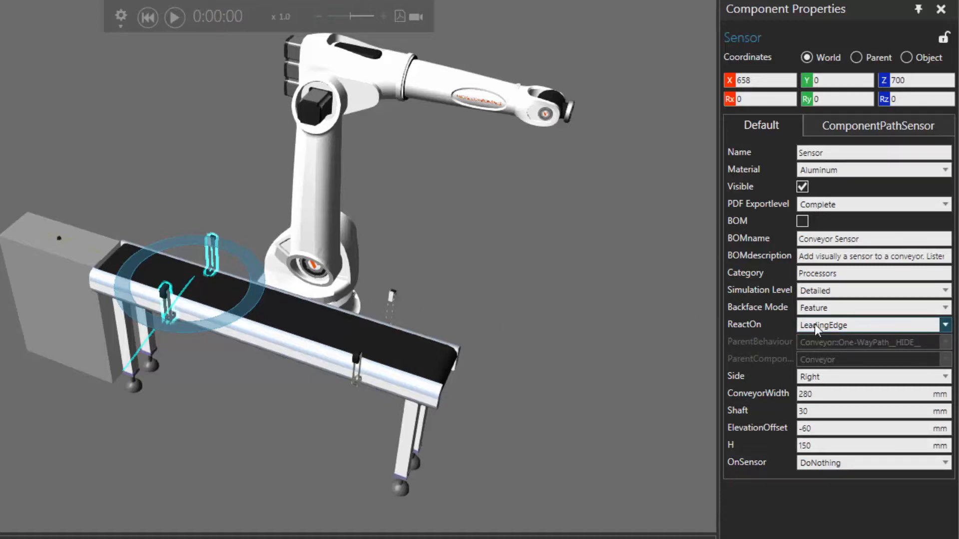
left_click(832, 324)
left_click(832, 357)
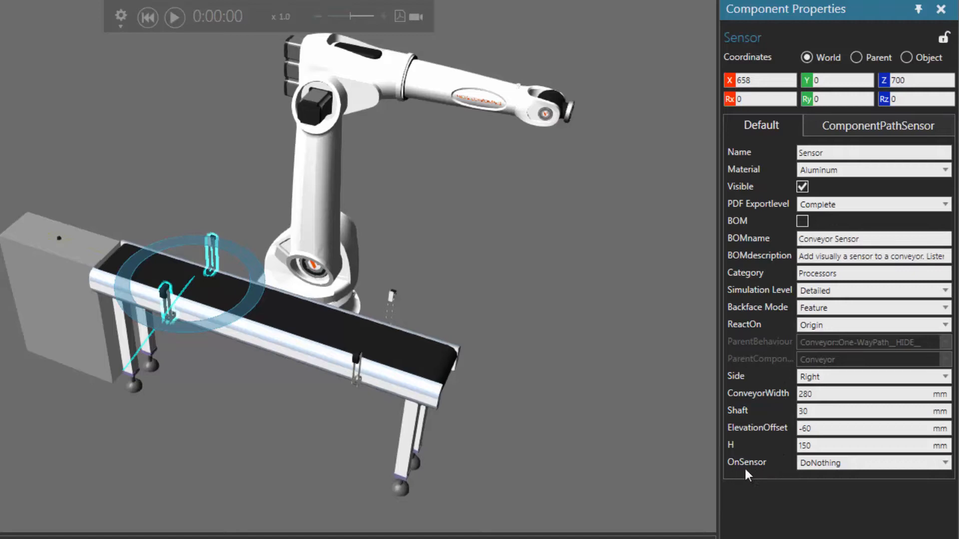
- Try the StopPart and StopConveyor options for the first sensor's OnSensor property and set it to StopPart
left_click(867, 466)
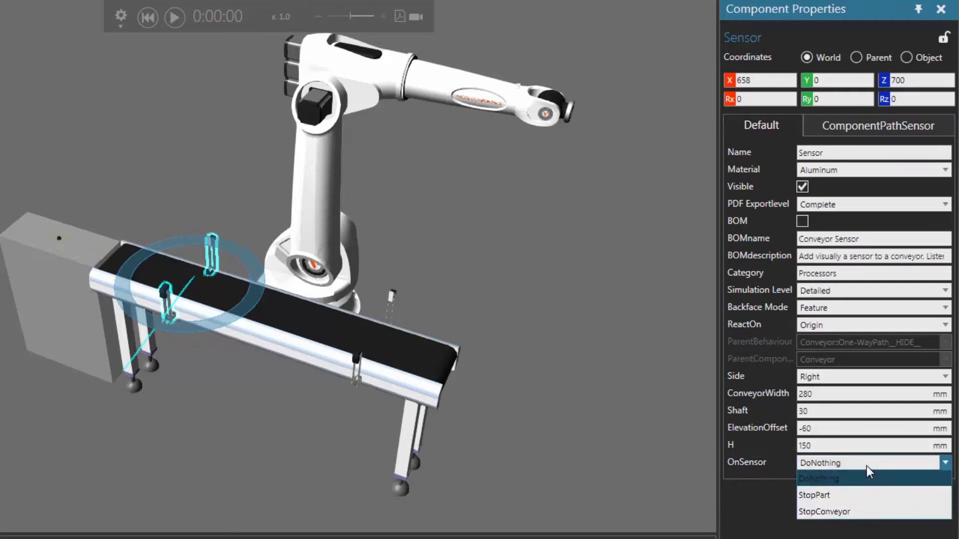
left_click(867, 496)
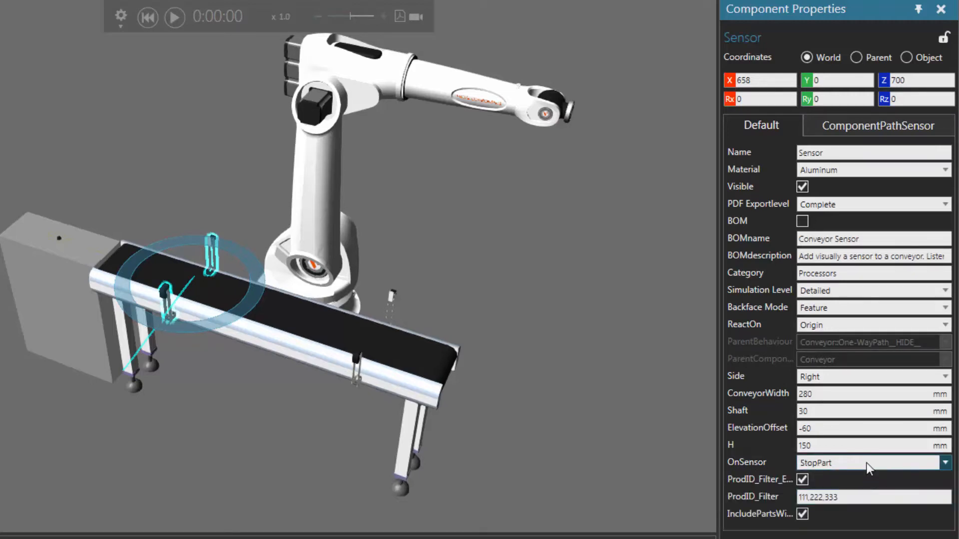
left_click(864, 462)
left_click(871, 512)
left_click(873, 466)
left_click(871, 496)
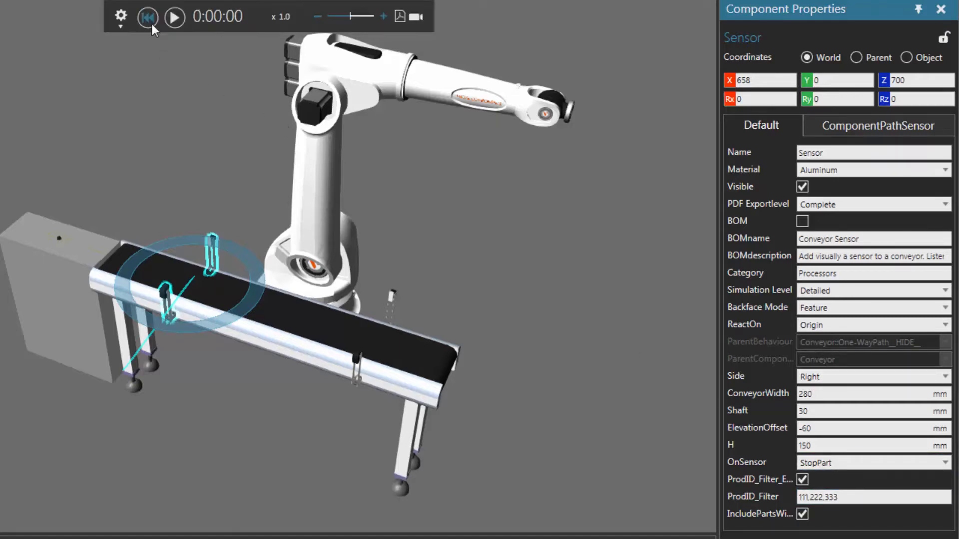
- Run the simulation to check how the first sensor handles parts with OnSensor set to StopPart
left_click(174, 18)
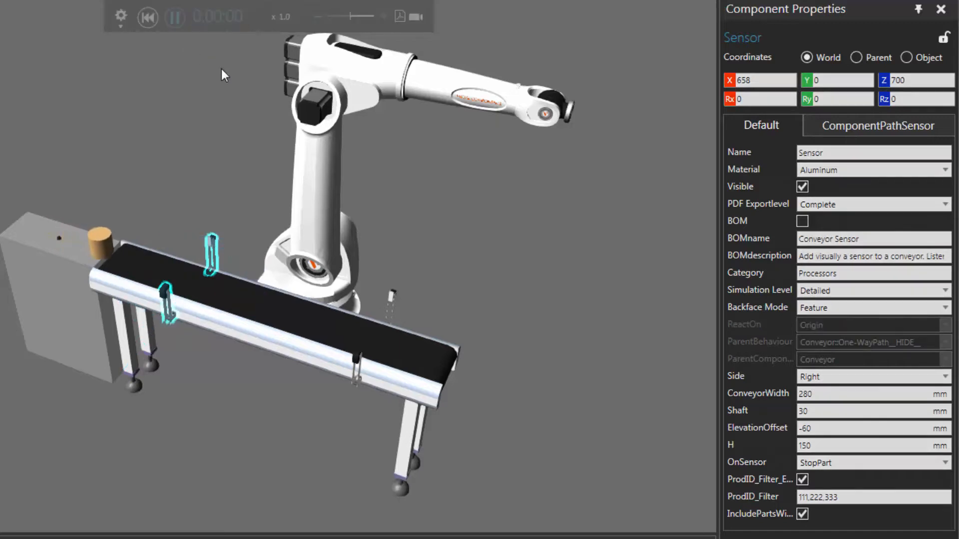